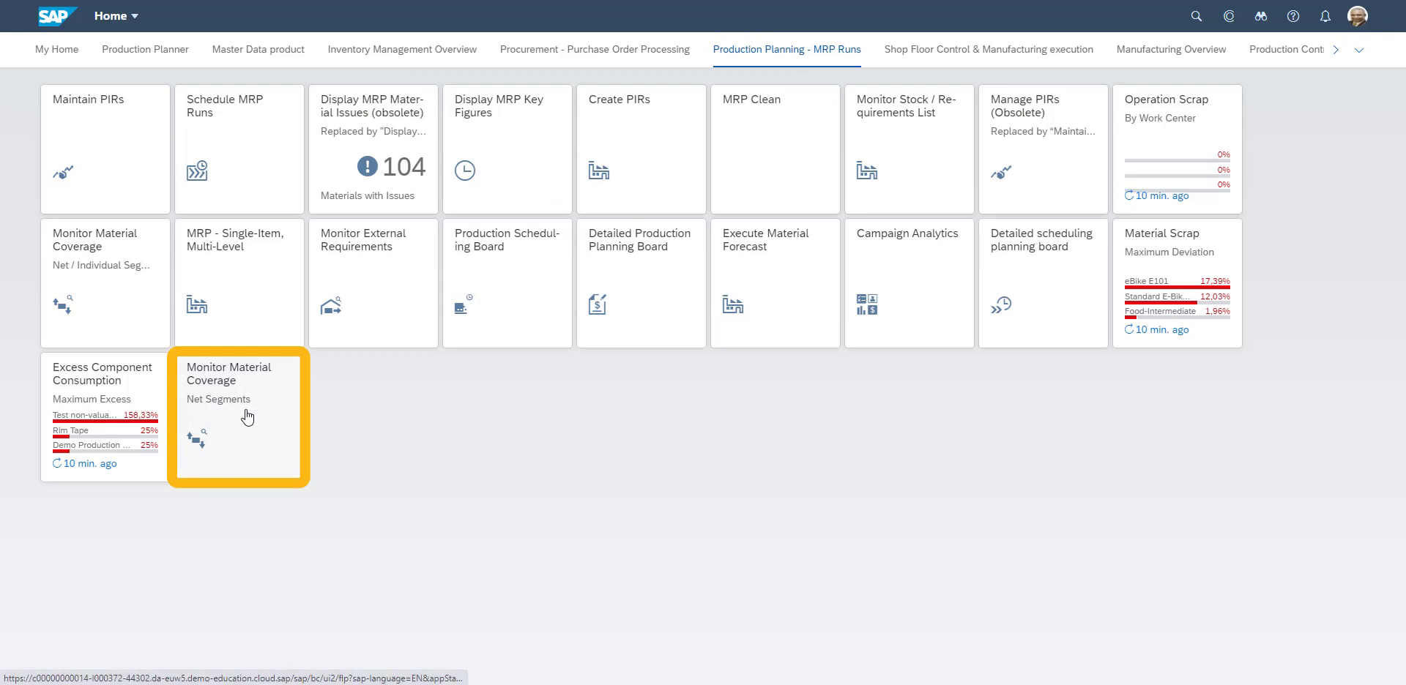
Step: Convert SG29's planned order 1250459 into a production order from Monitor Material Coverage
left_click(246, 416)
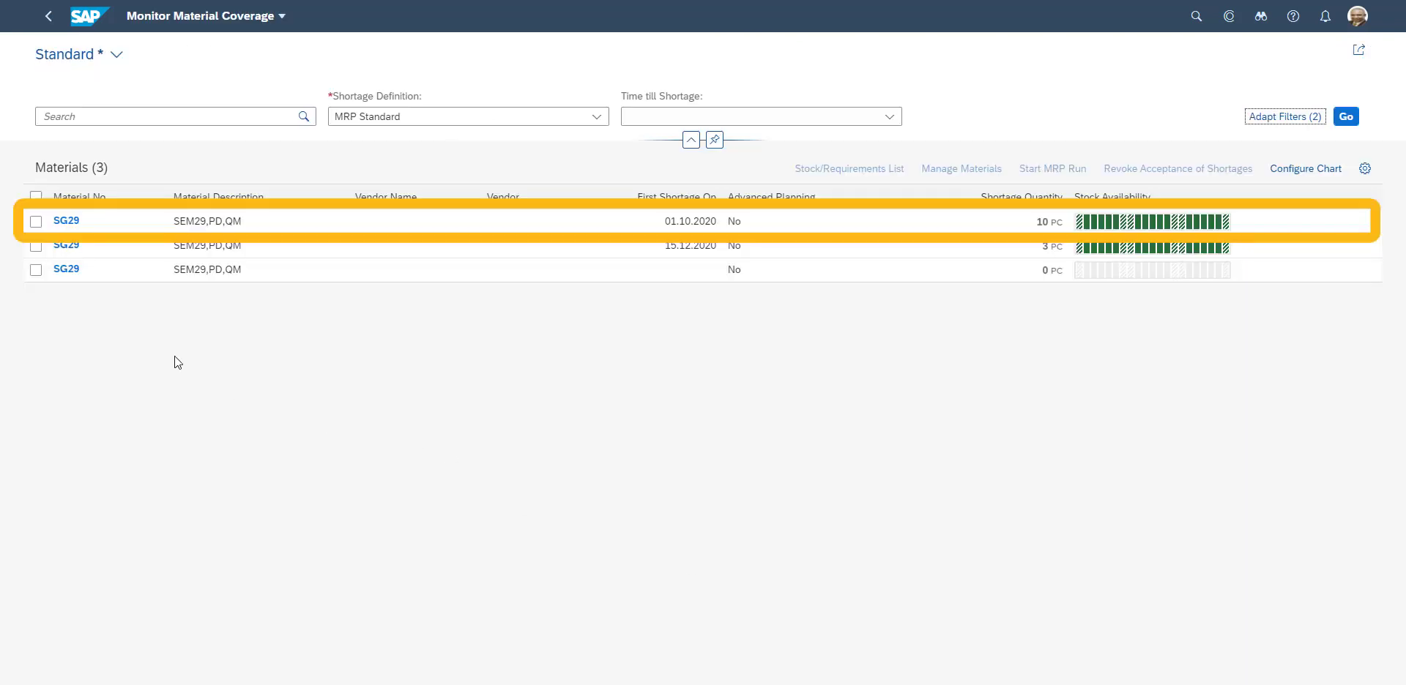
left_click(36, 221)
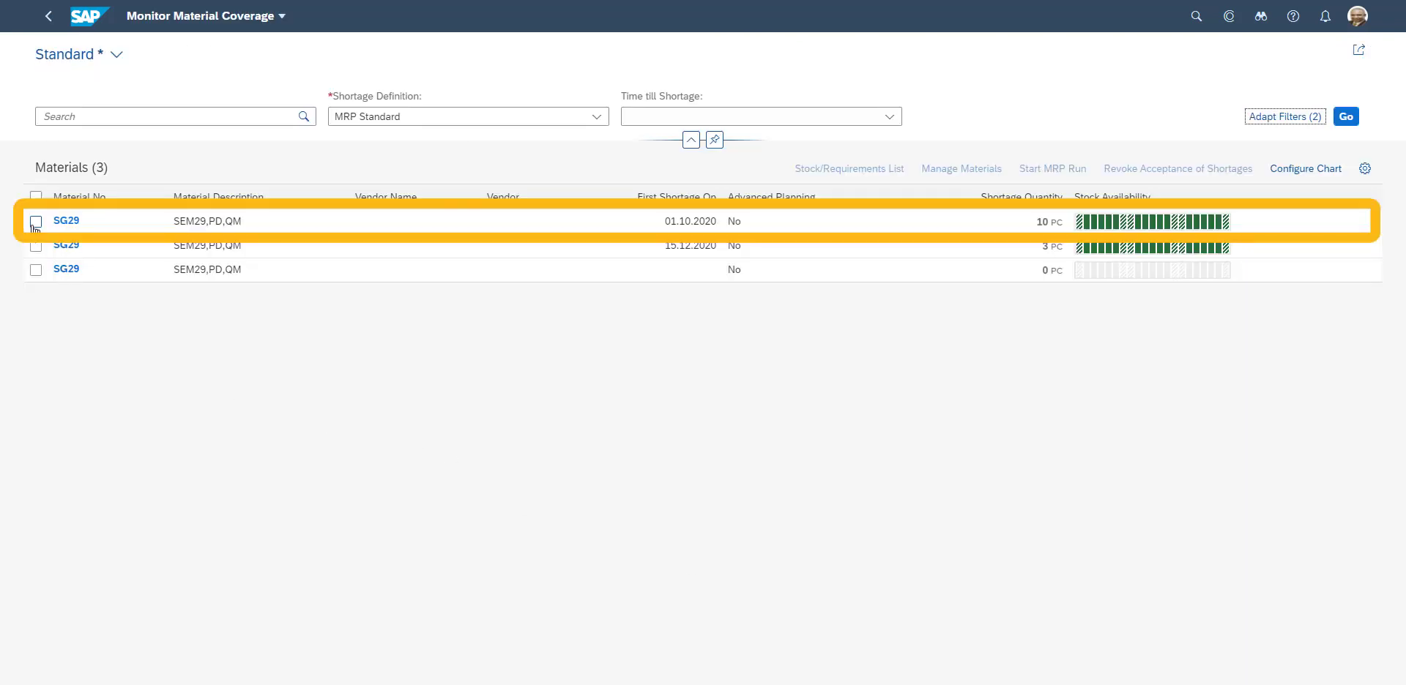
left_click(952, 170)
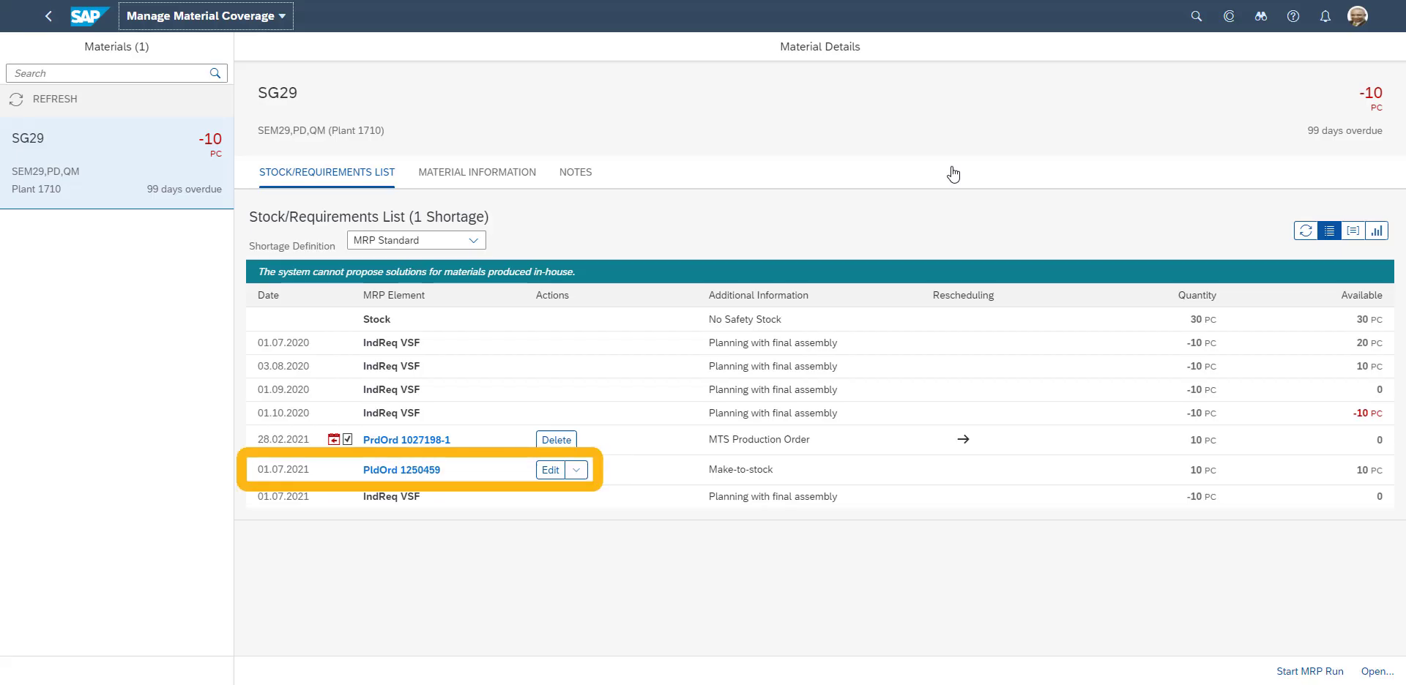
left_click(577, 473)
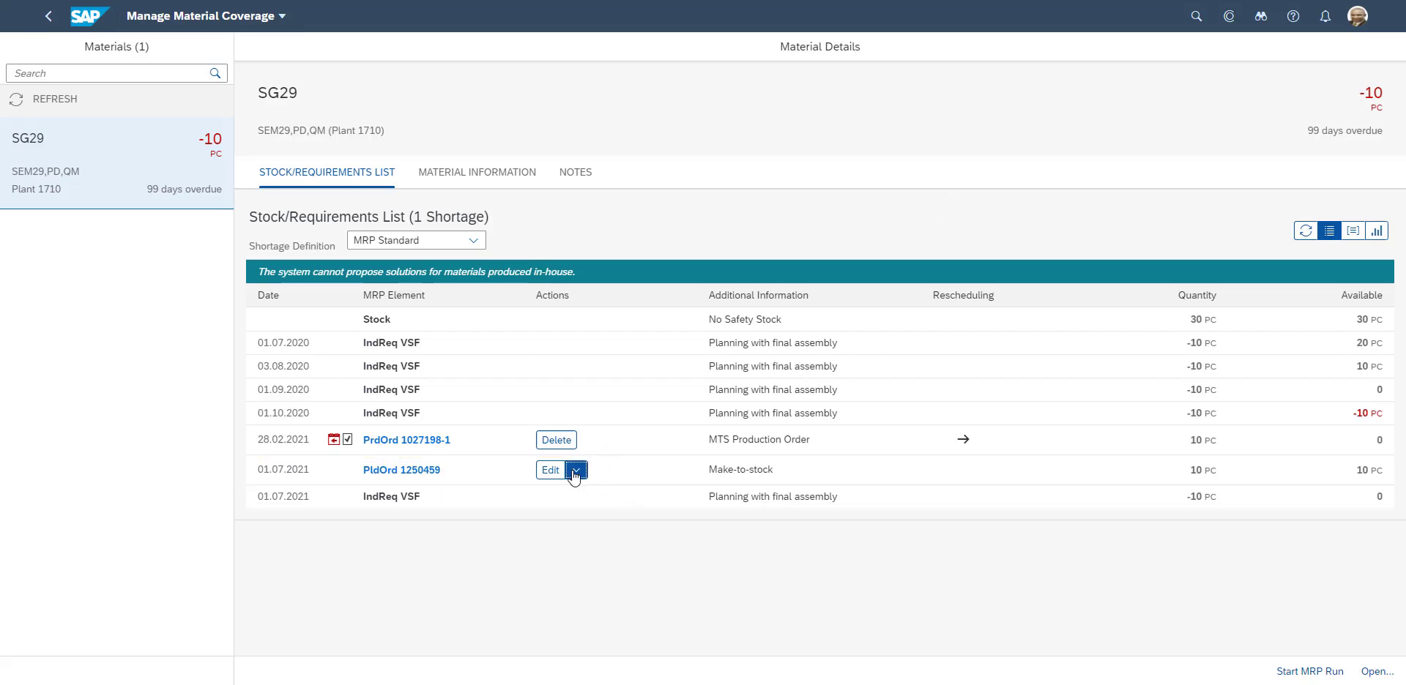
left_click(568, 516)
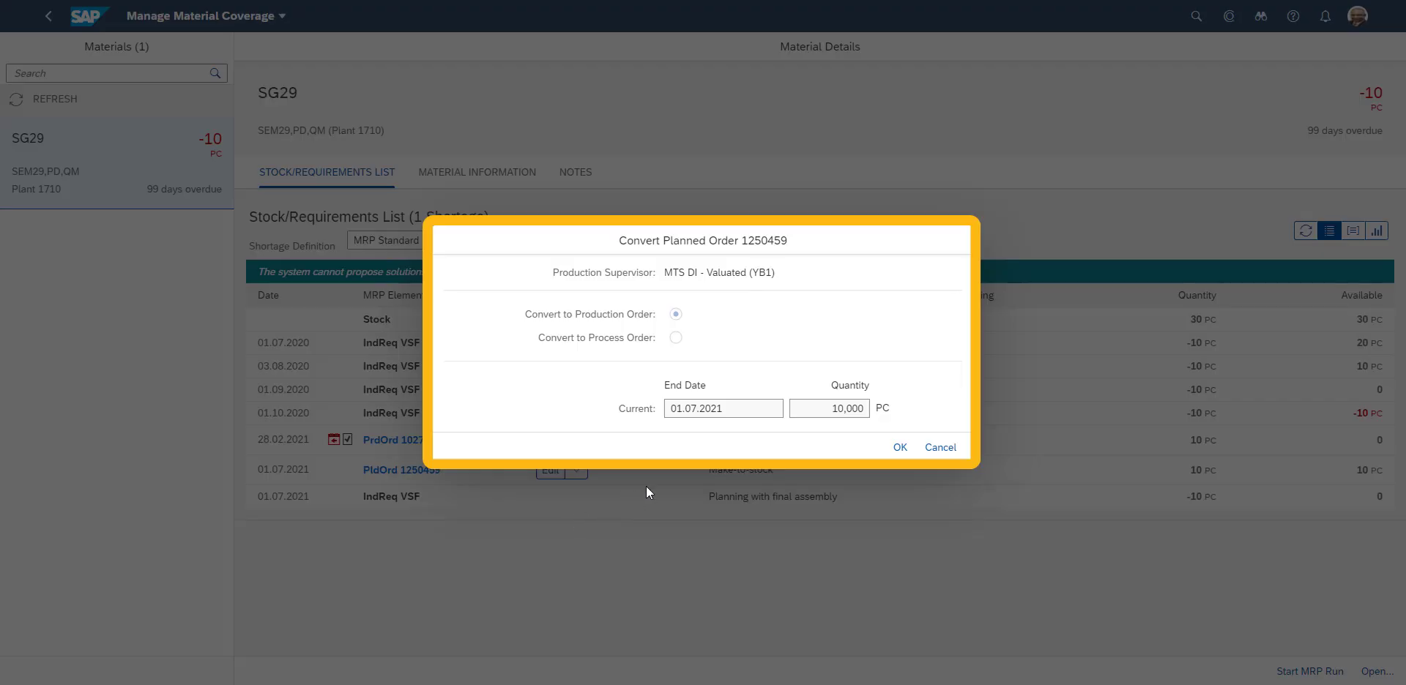
left_click(899, 448)
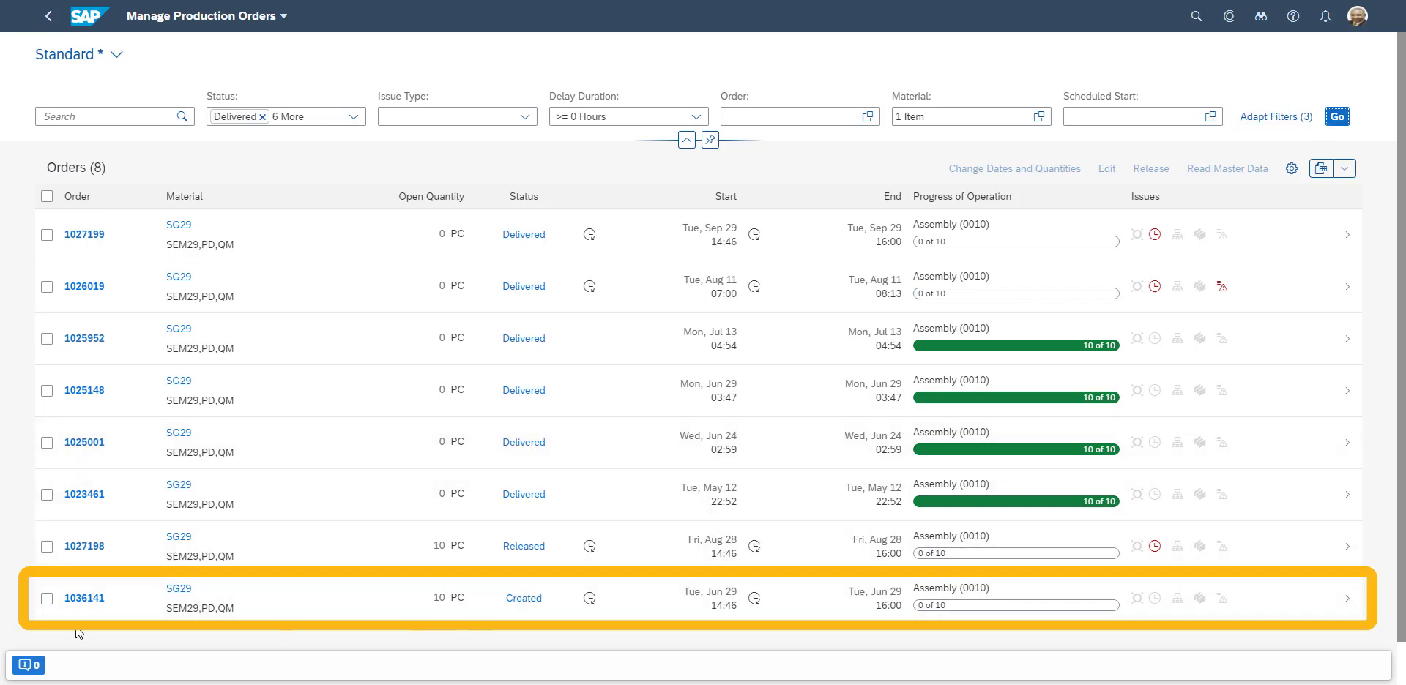
Step: Release the newly created production order 1036141
left_click(46, 598)
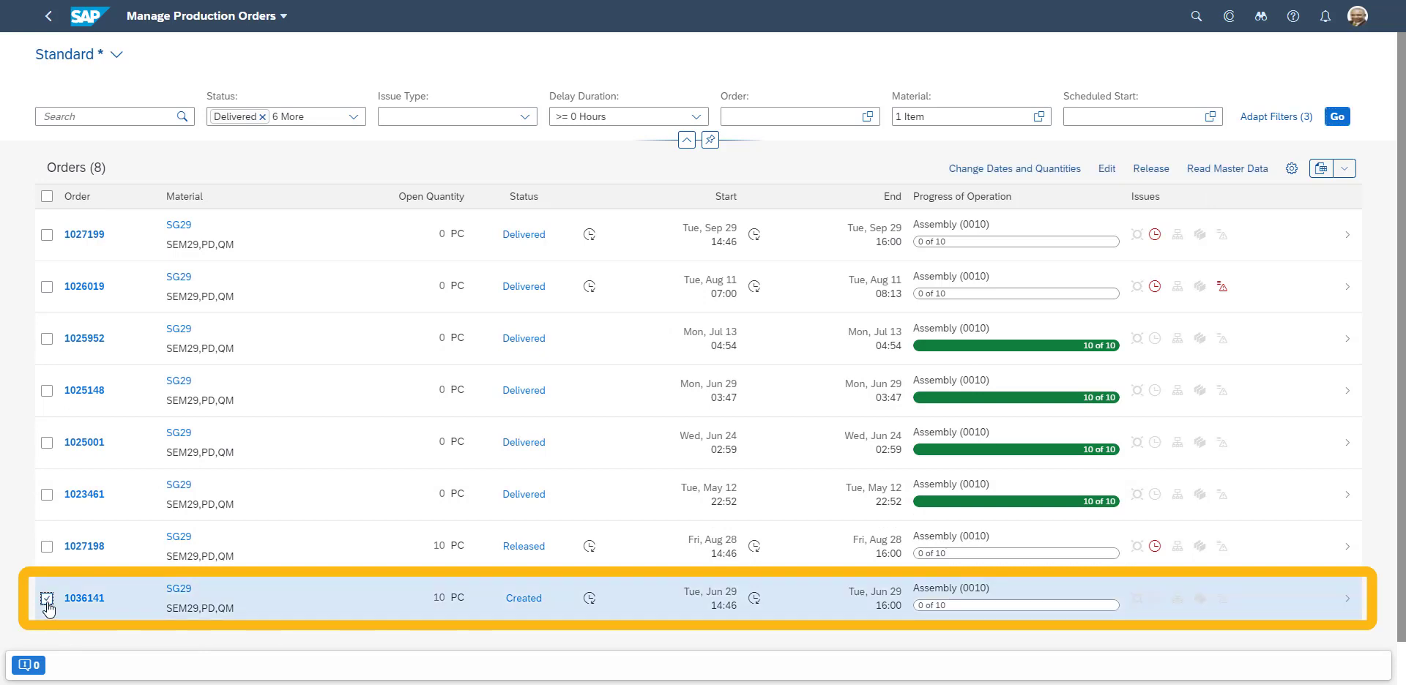
left_click(1152, 169)
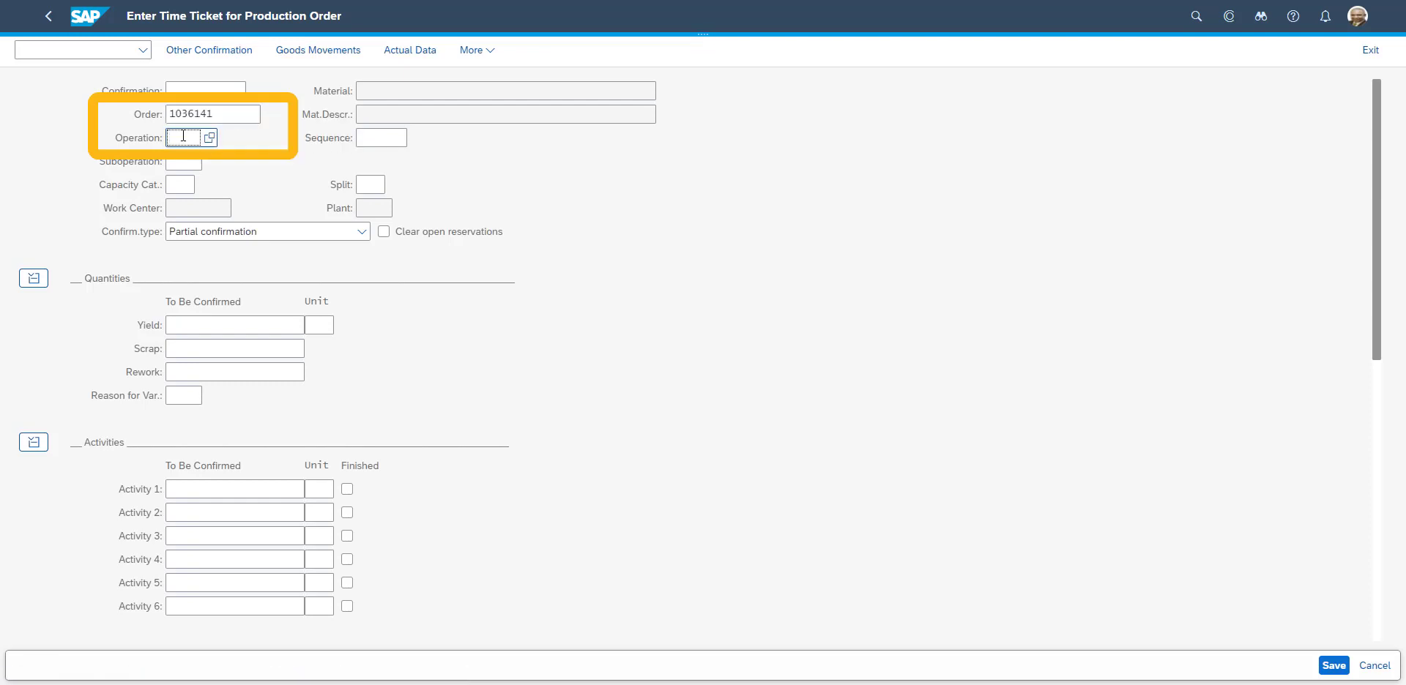
type("10")
Step: Confirm order 1036141, accepting the non-workday date warnings, with a 10 PC goods issue of RM124
left_click(404, 51)
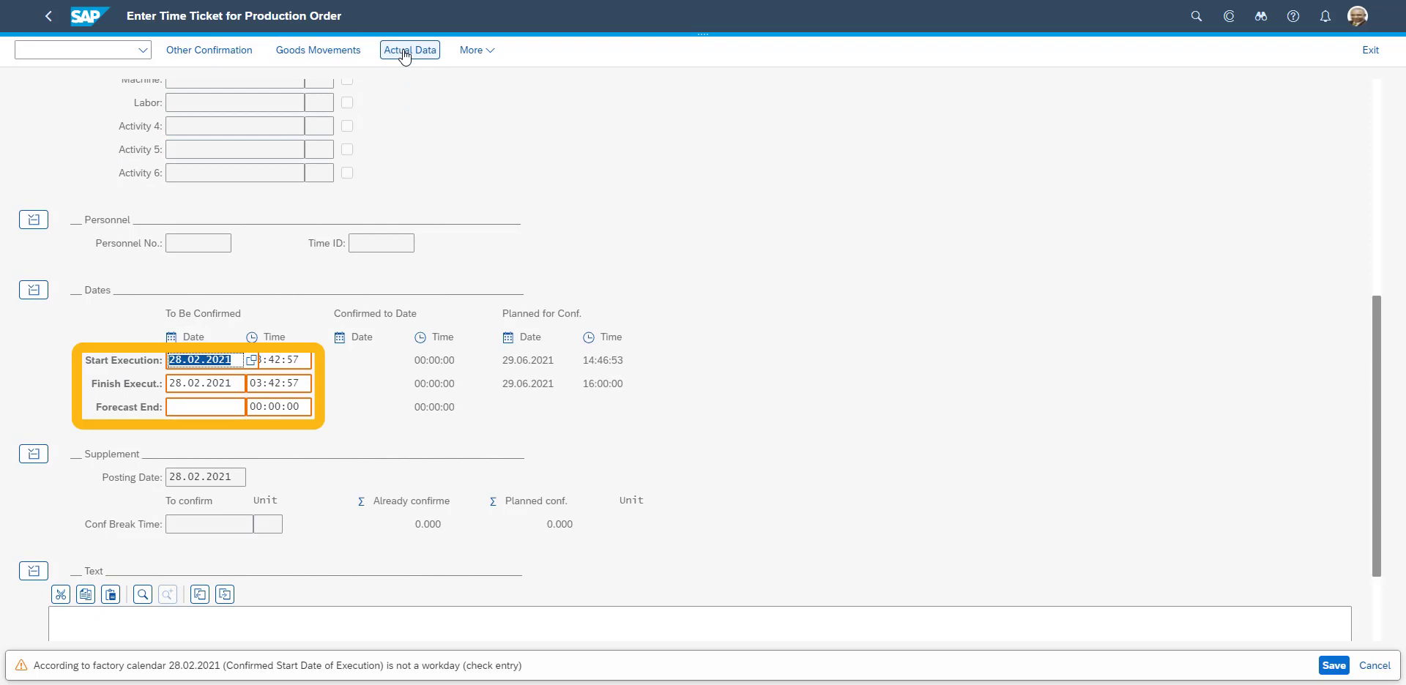
left_click(343, 51)
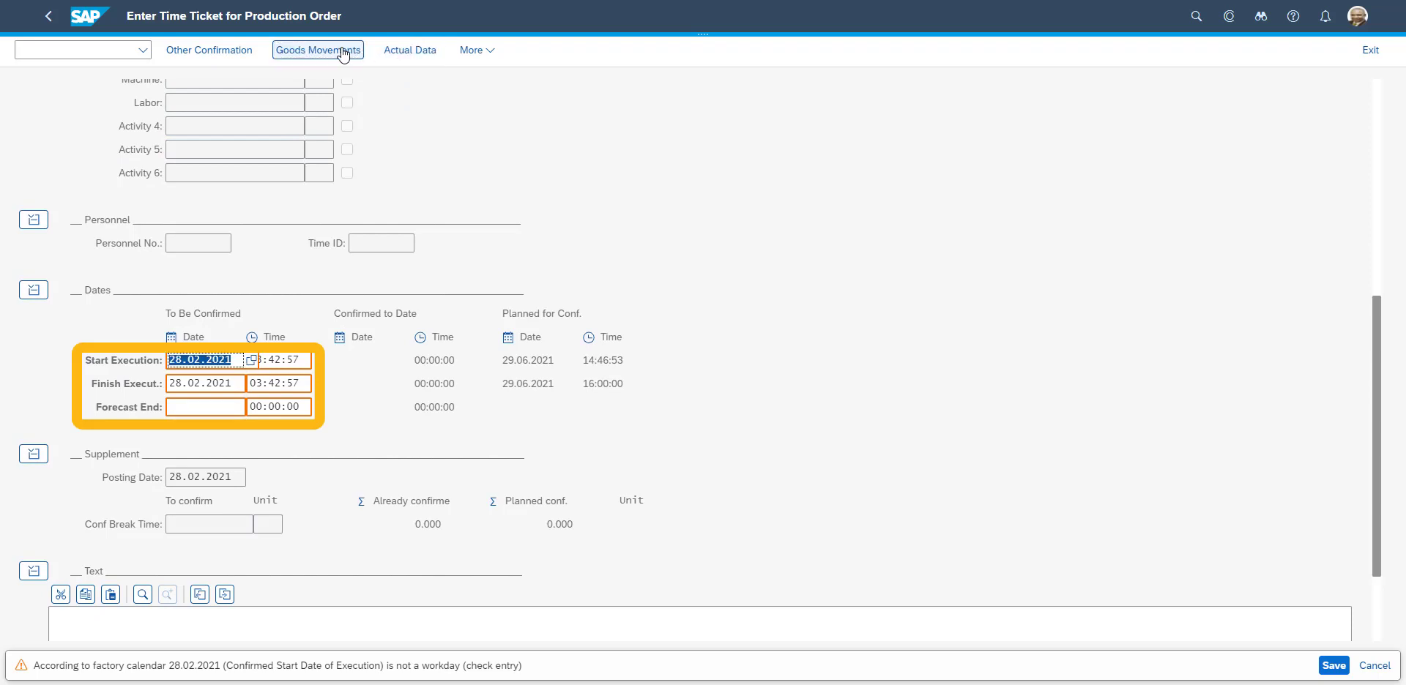
key("Return")
key("Return")
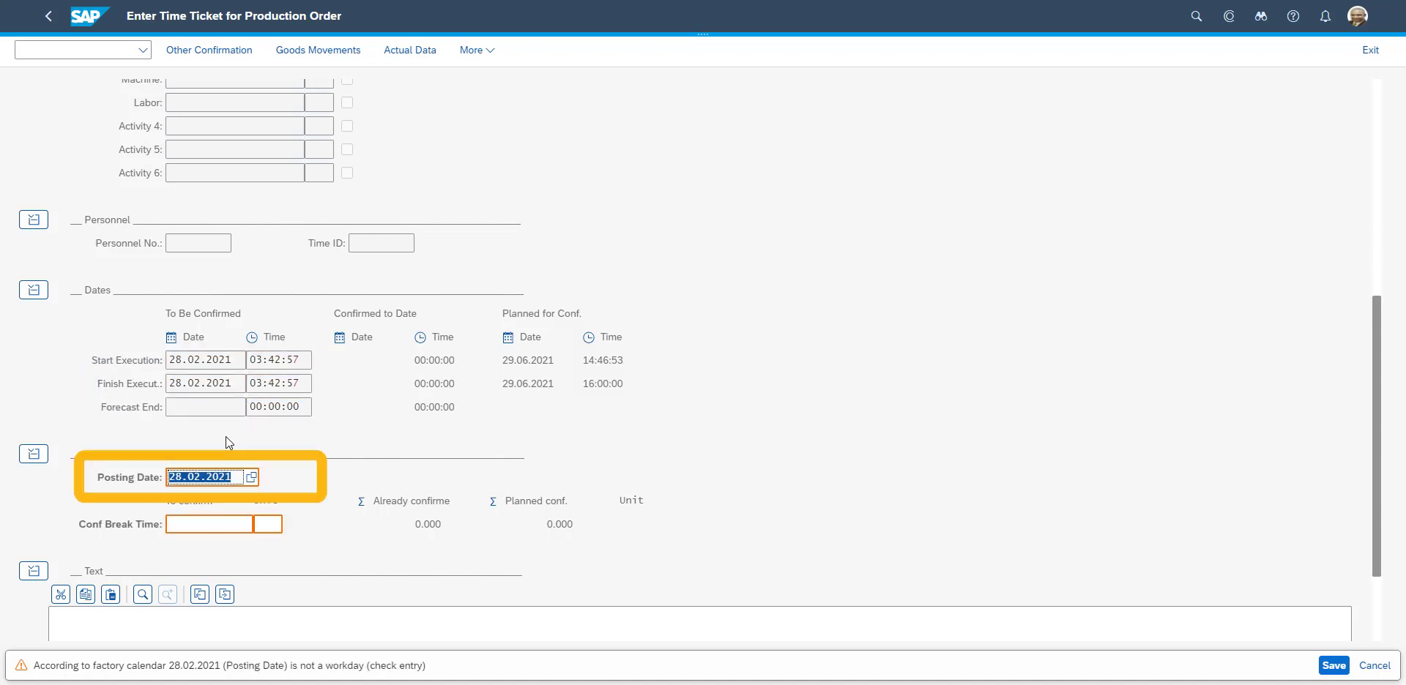
key("Return")
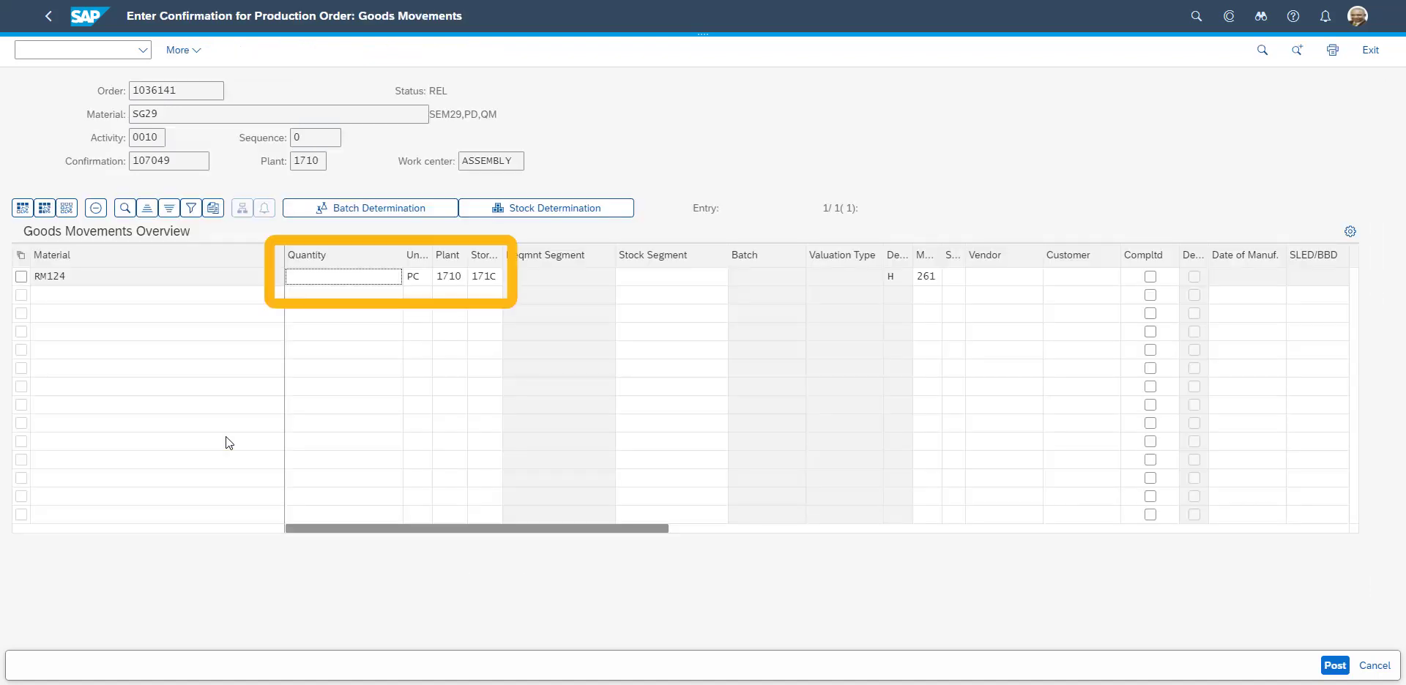
type("10")
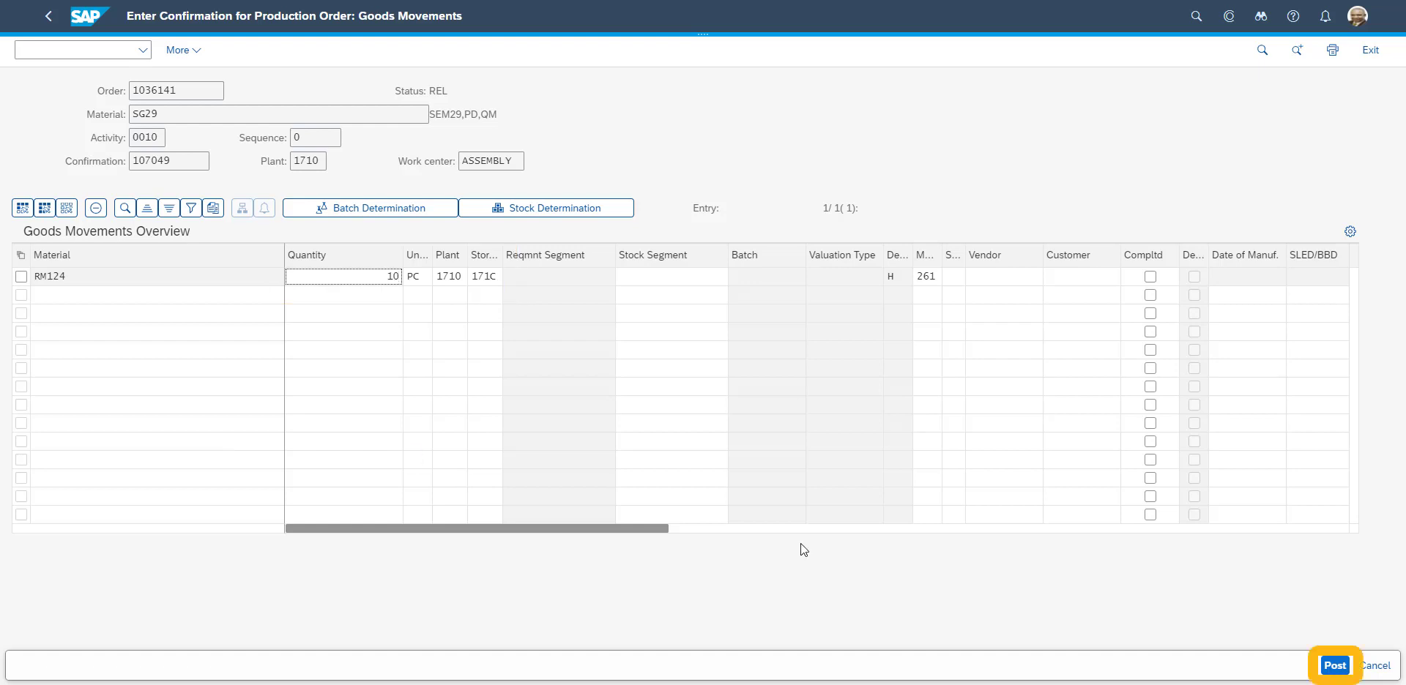
left_click(1335, 666)
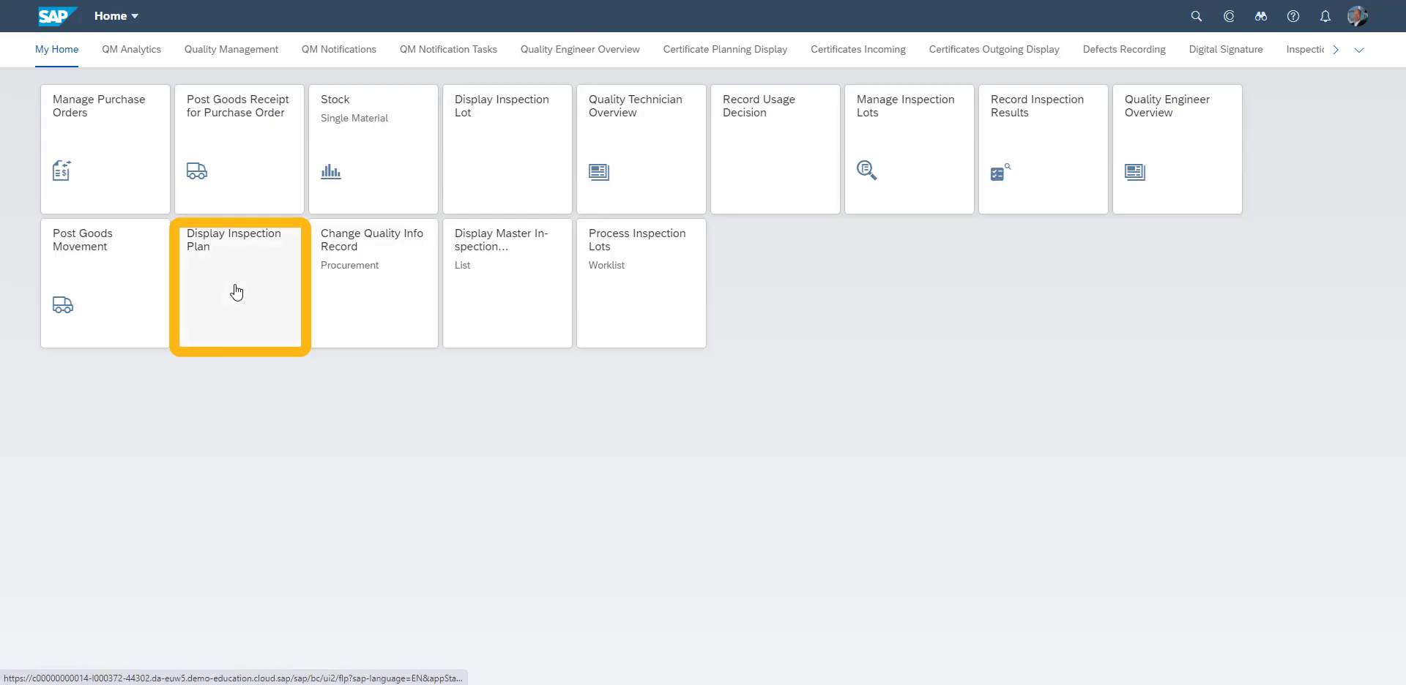
Step: Display the inspection characteristics of operation 0010 in SG29's inspection plan for plant 1710
left_click(235, 287)
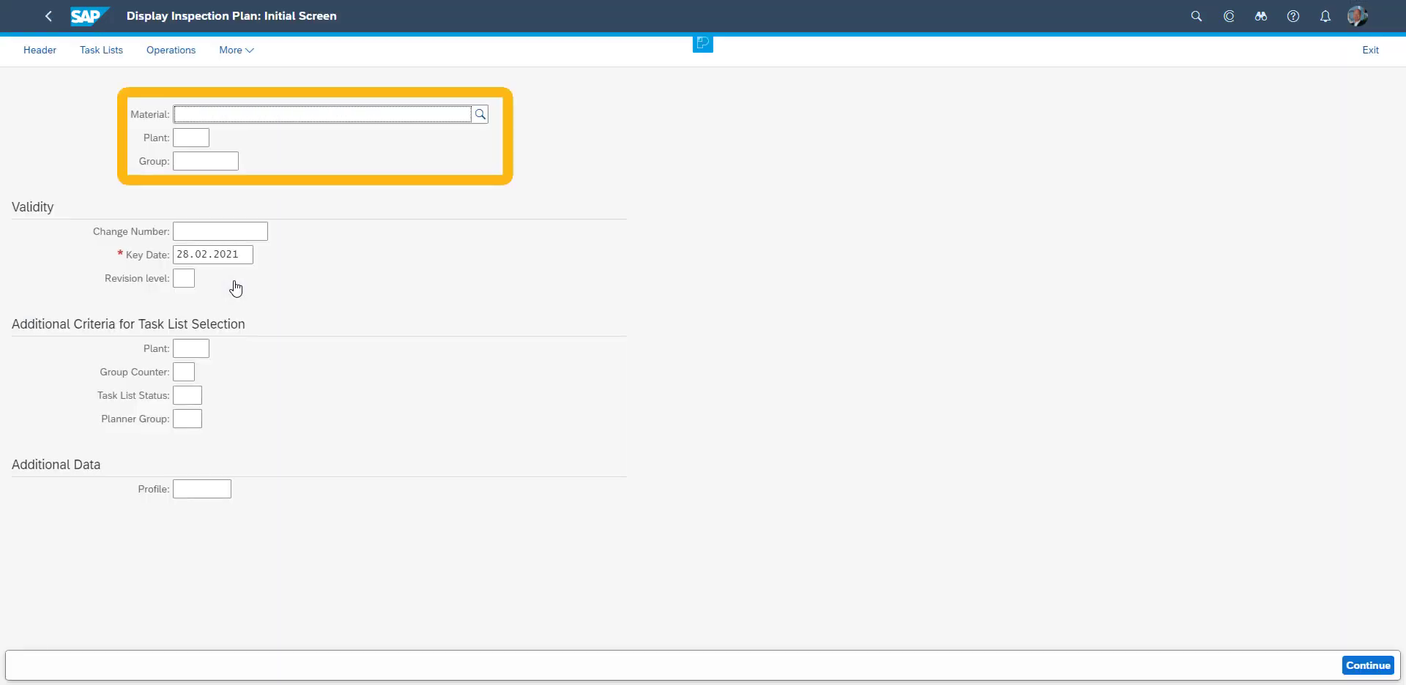
type("SG29")
key("Tab")
type("1710")
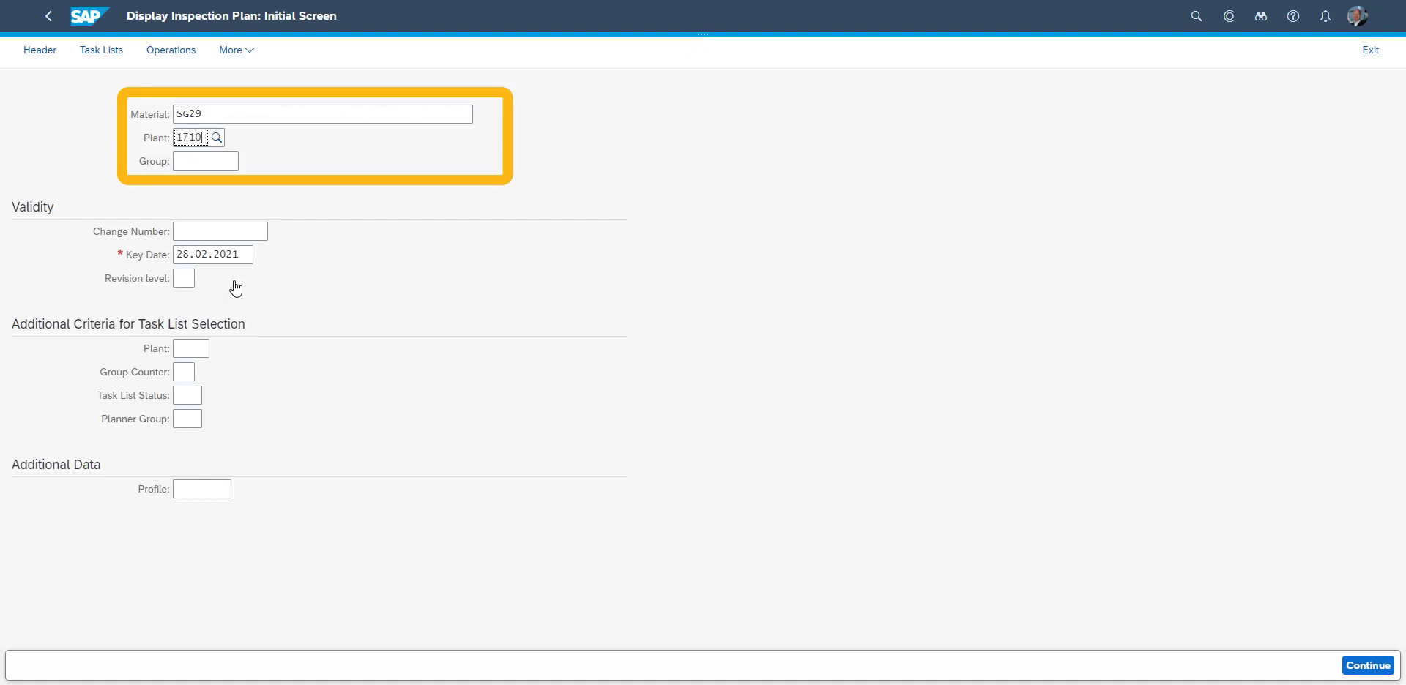
key("Return")
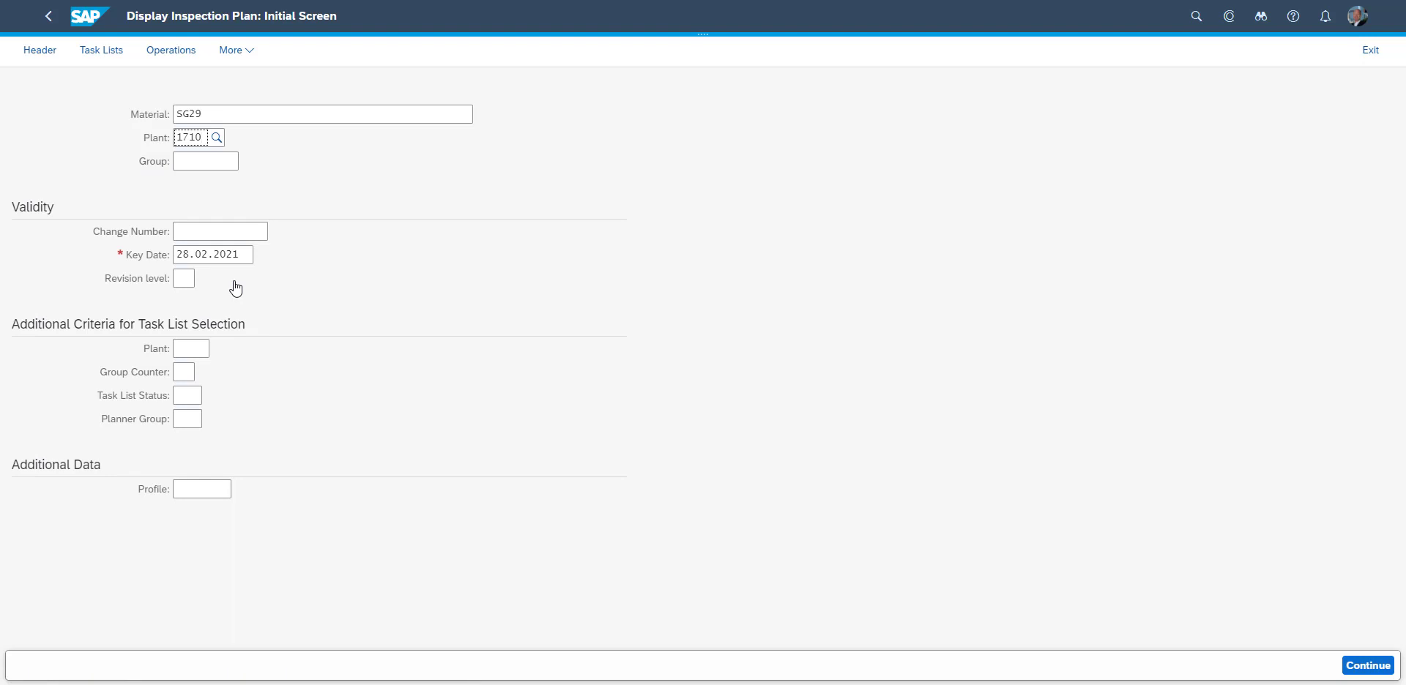
left_click(21, 184)
left_click(602, 57)
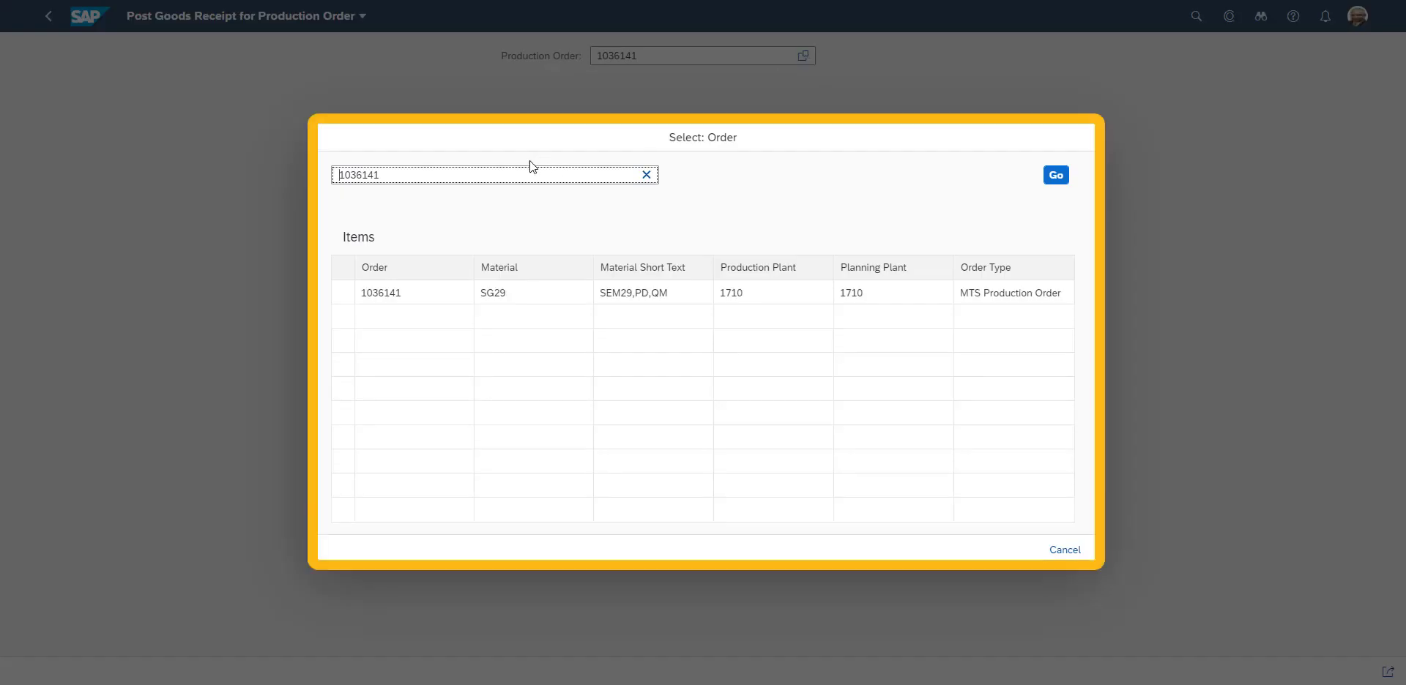
Step: Post the 10 PC goods receipt of SG29 from order 1036141 into quality inspection stock
left_click(538, 295)
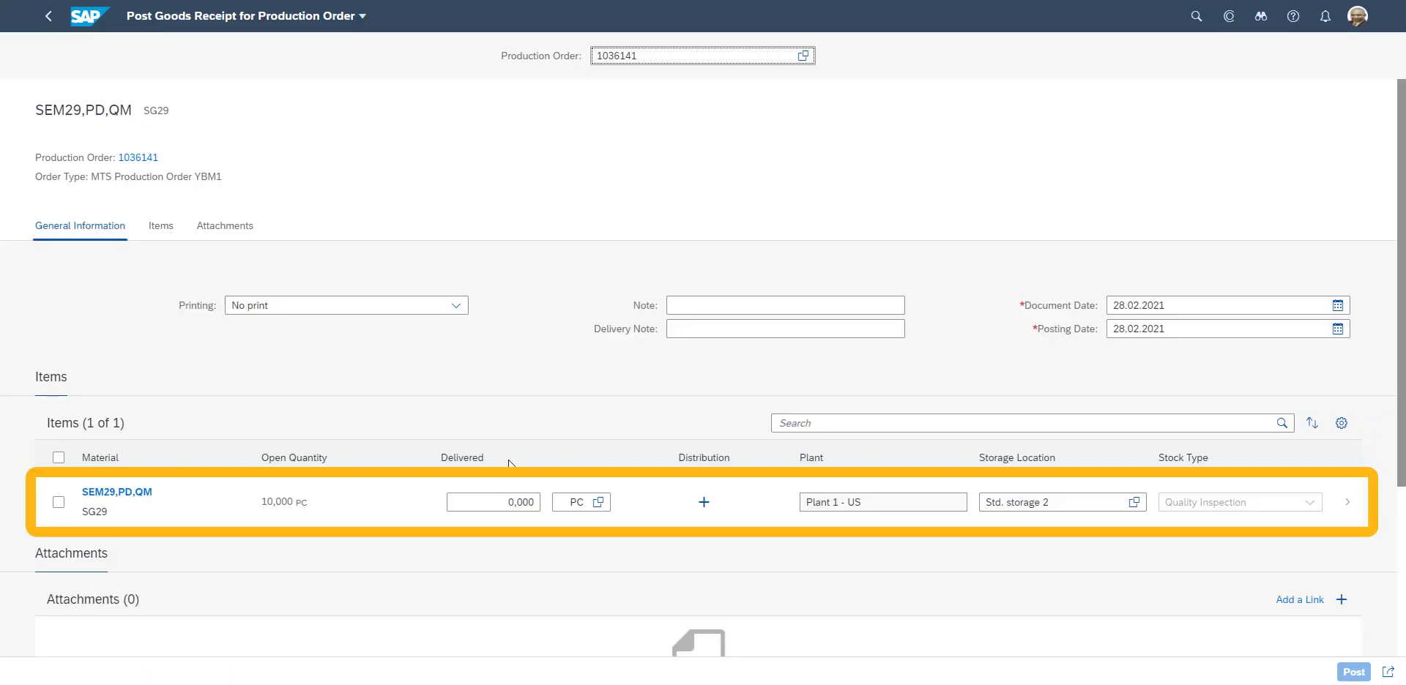
left_click(507, 501)
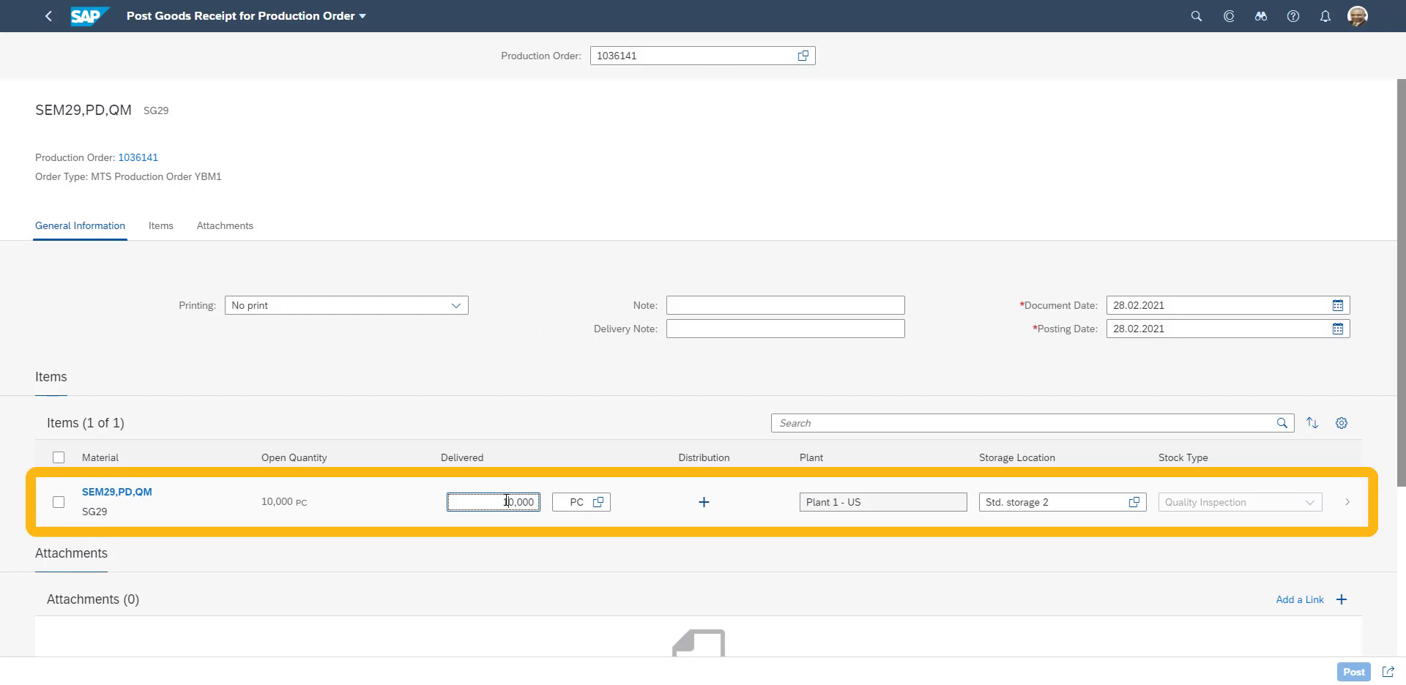
left_click(1185, 509)
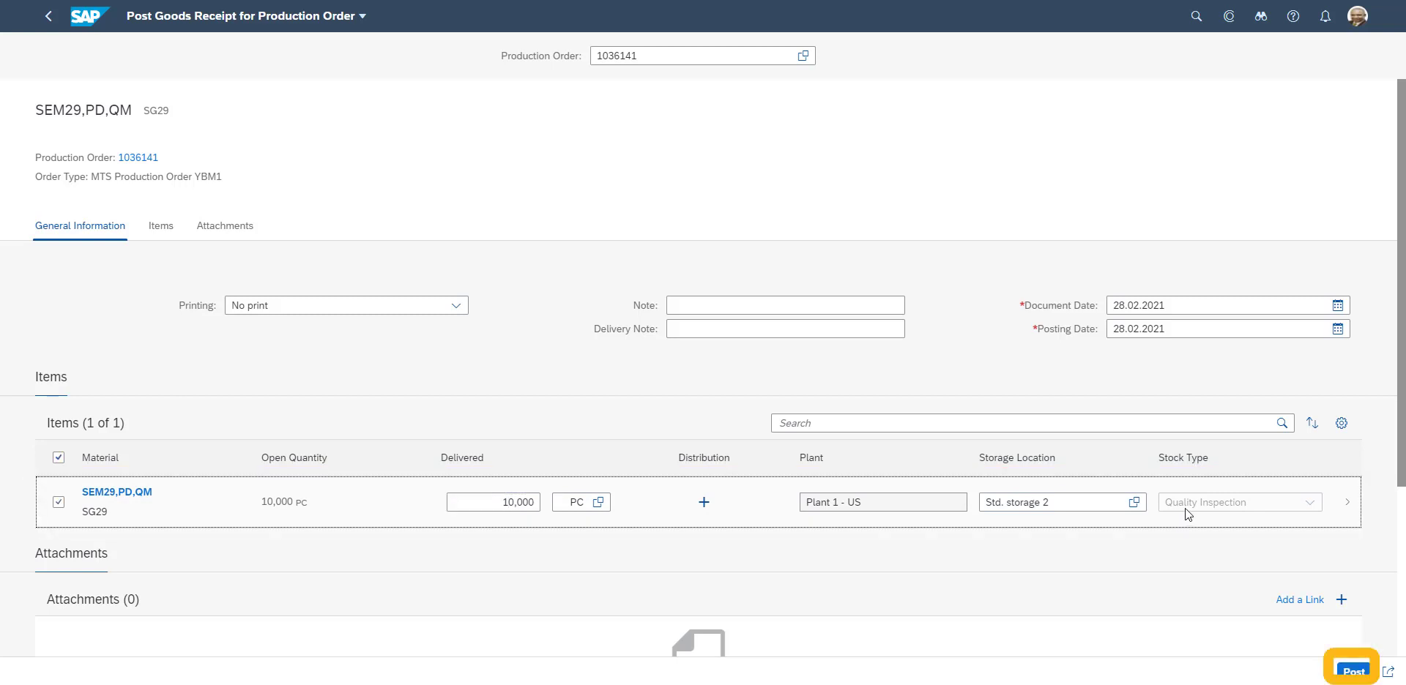
left_click(1354, 672)
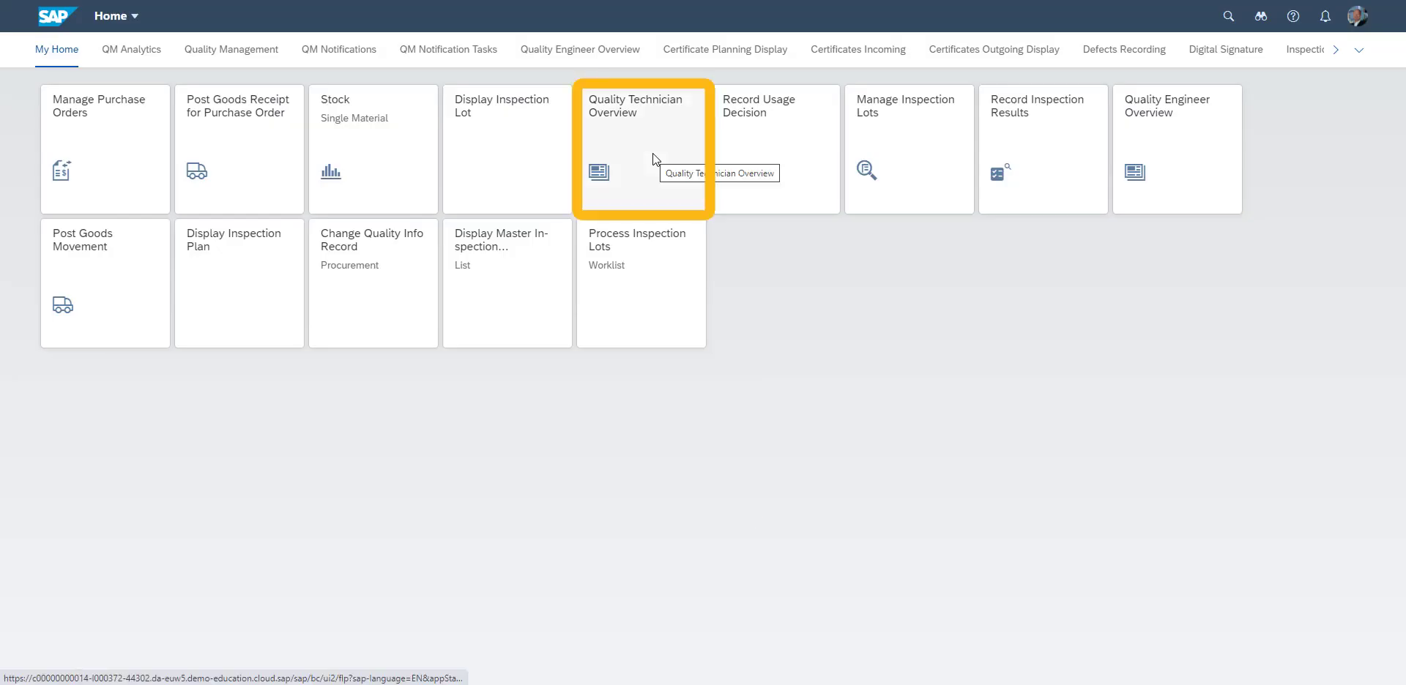
left_click(652, 153)
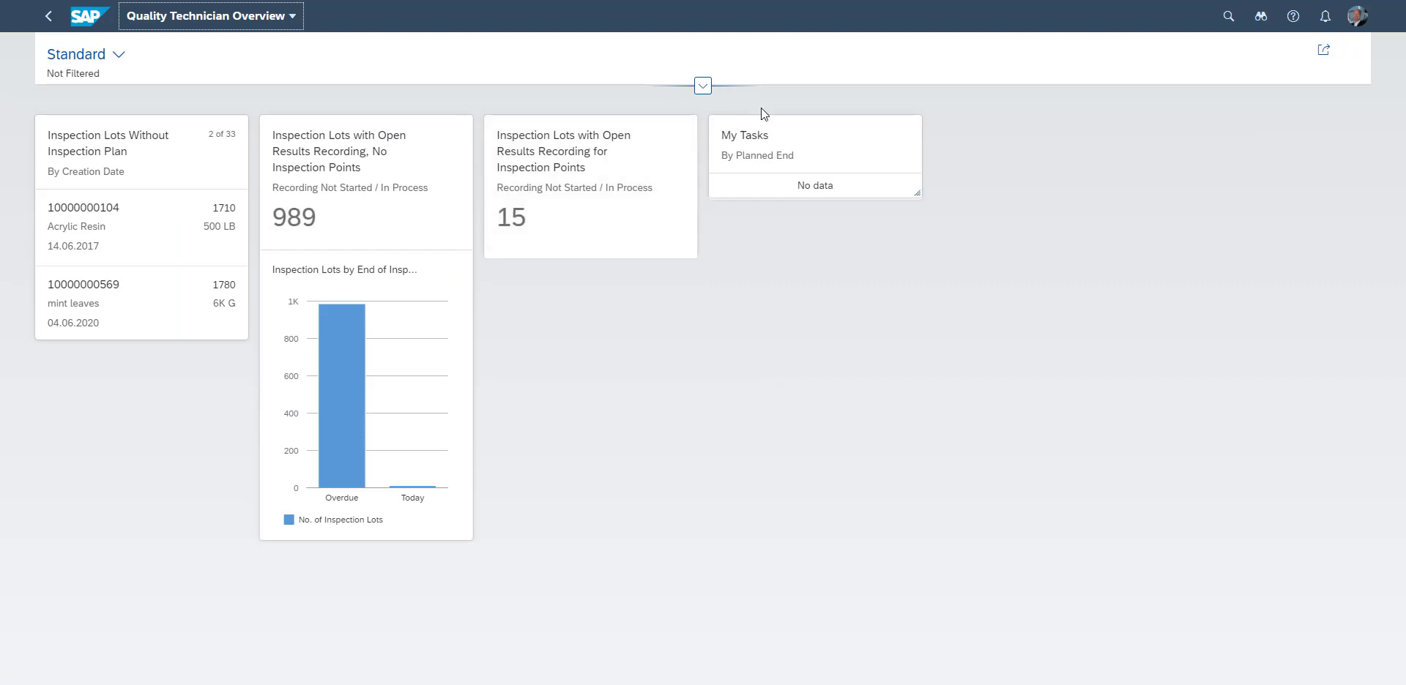
left_click(771, 115)
type("SG29")
key("Return")
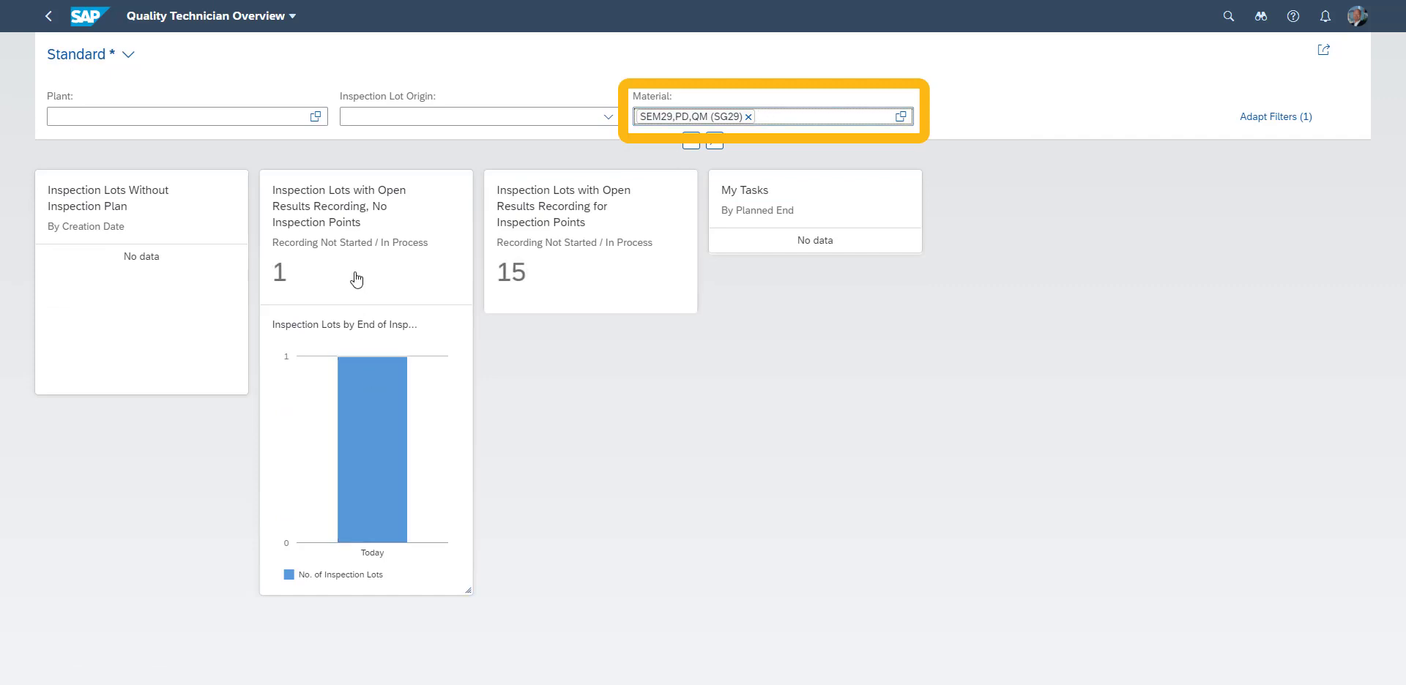
left_click(392, 478)
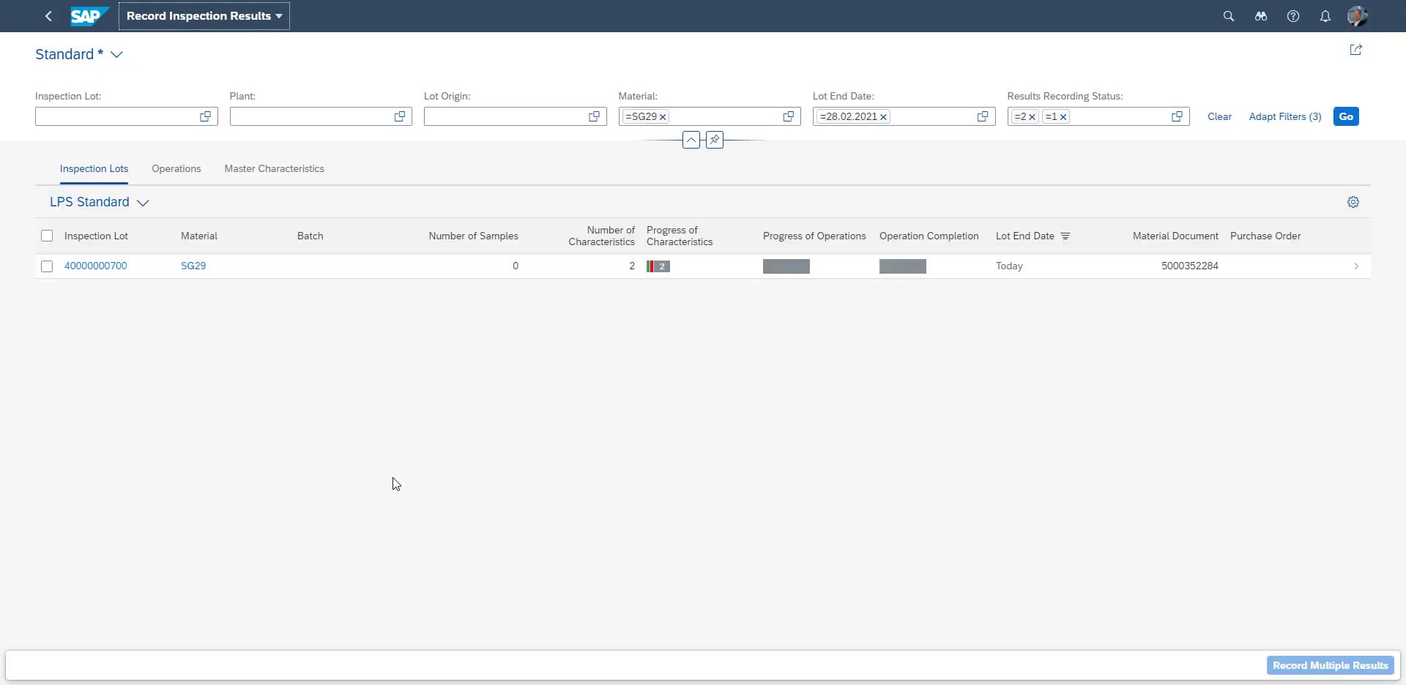
left_click(47, 267)
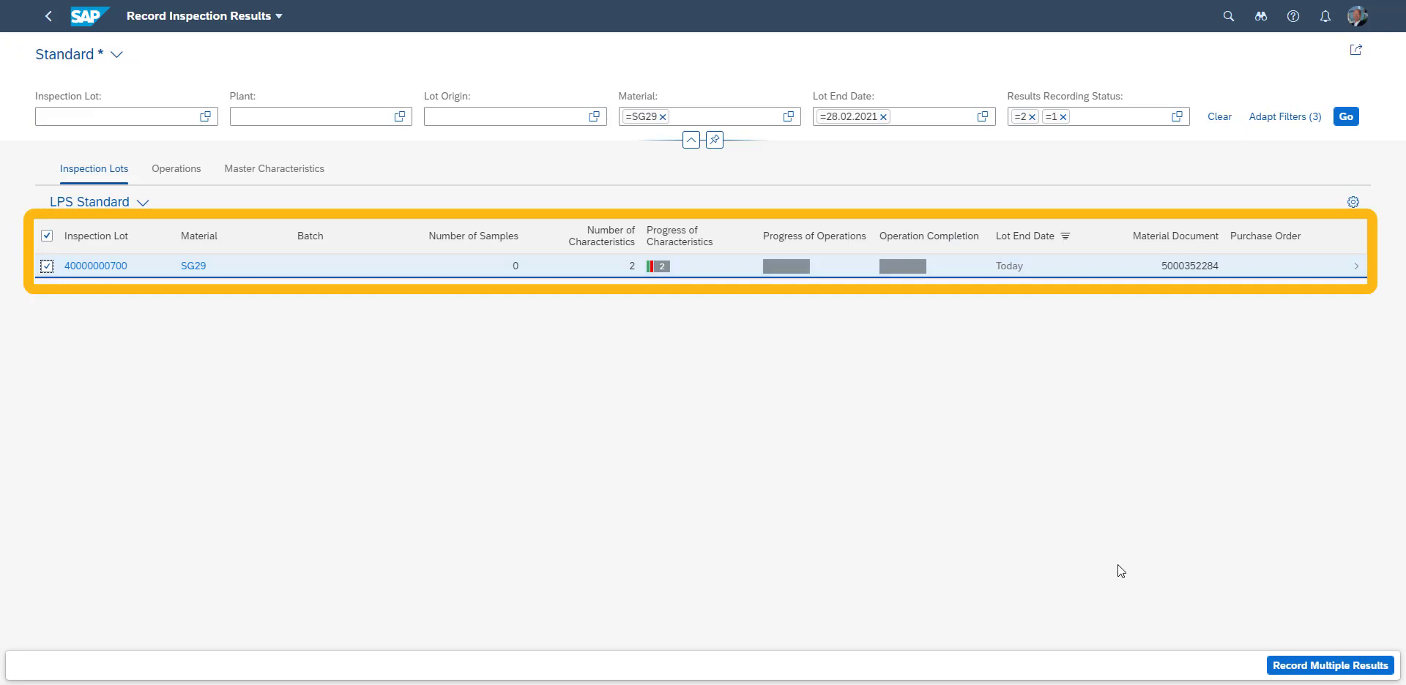
Step: Record surface code YBSURFAC-0020 (smooth) and a 160 cm mean length, then save the results
left_click(1322, 666)
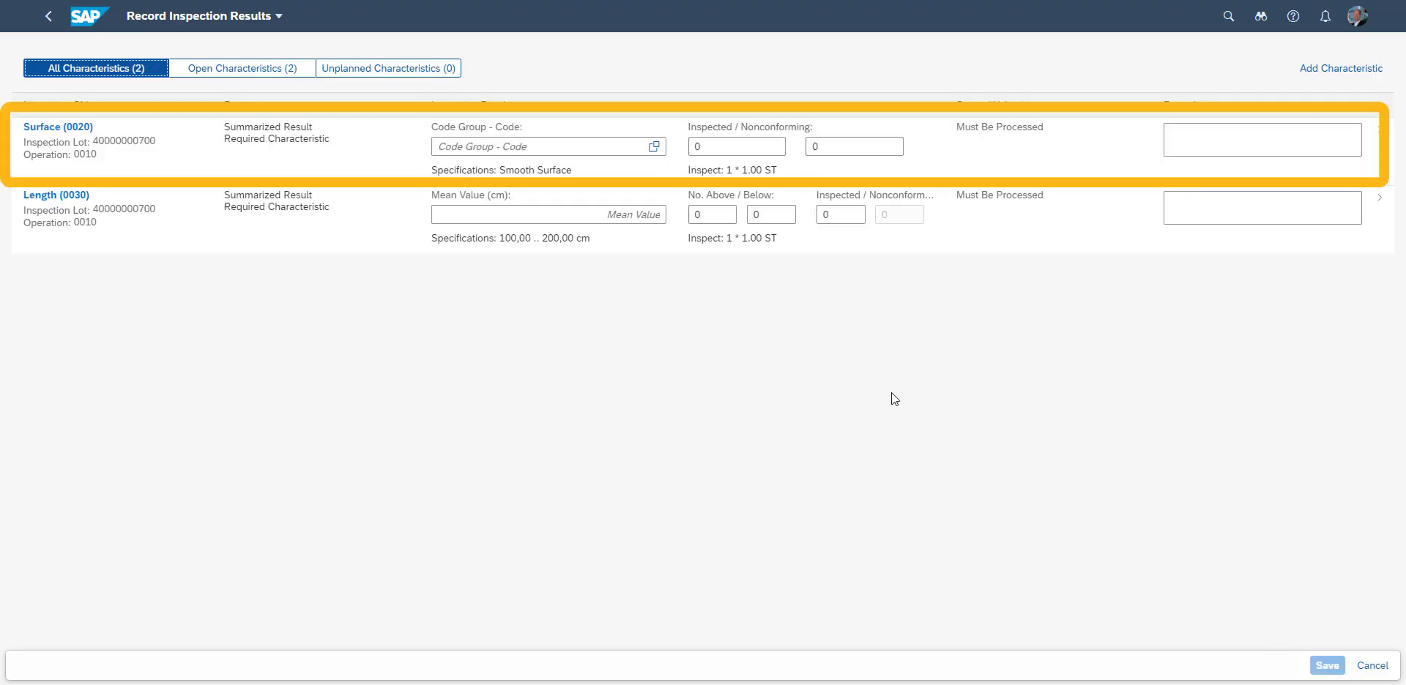
left_click(654, 146)
left_click(651, 194)
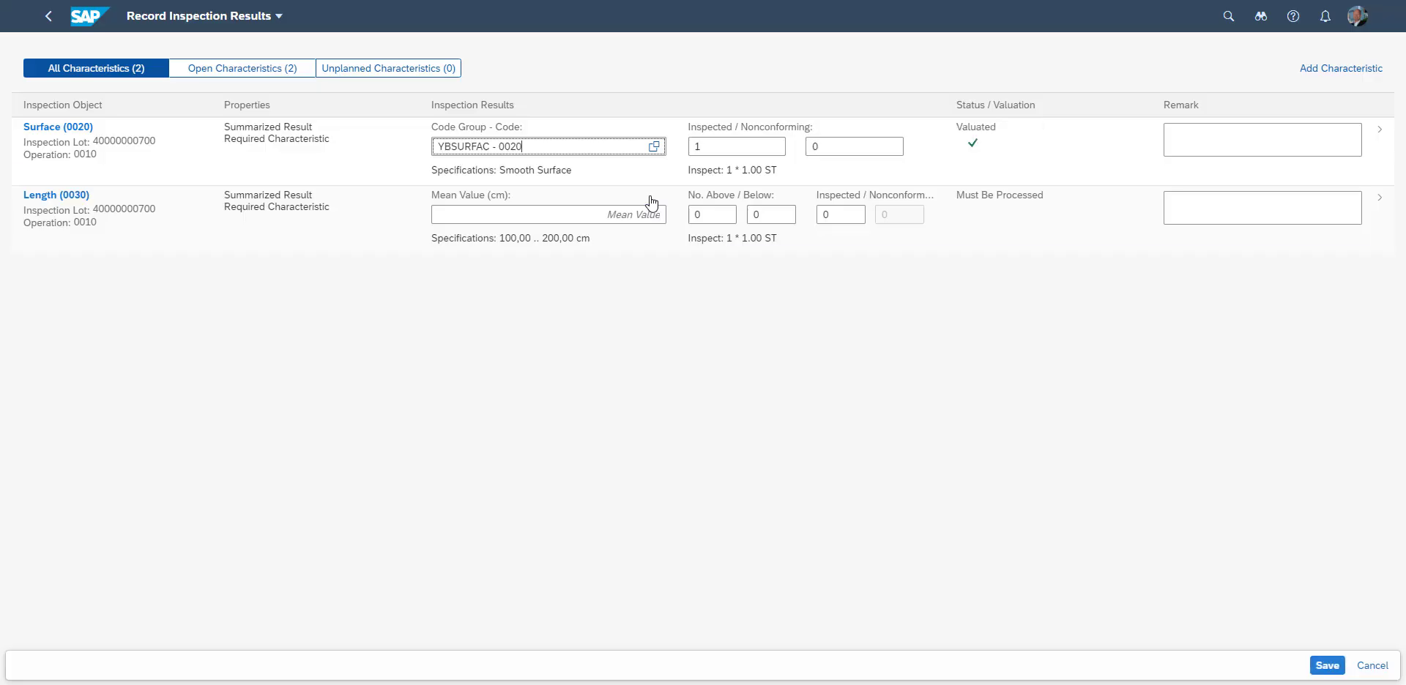
left_click(630, 214)
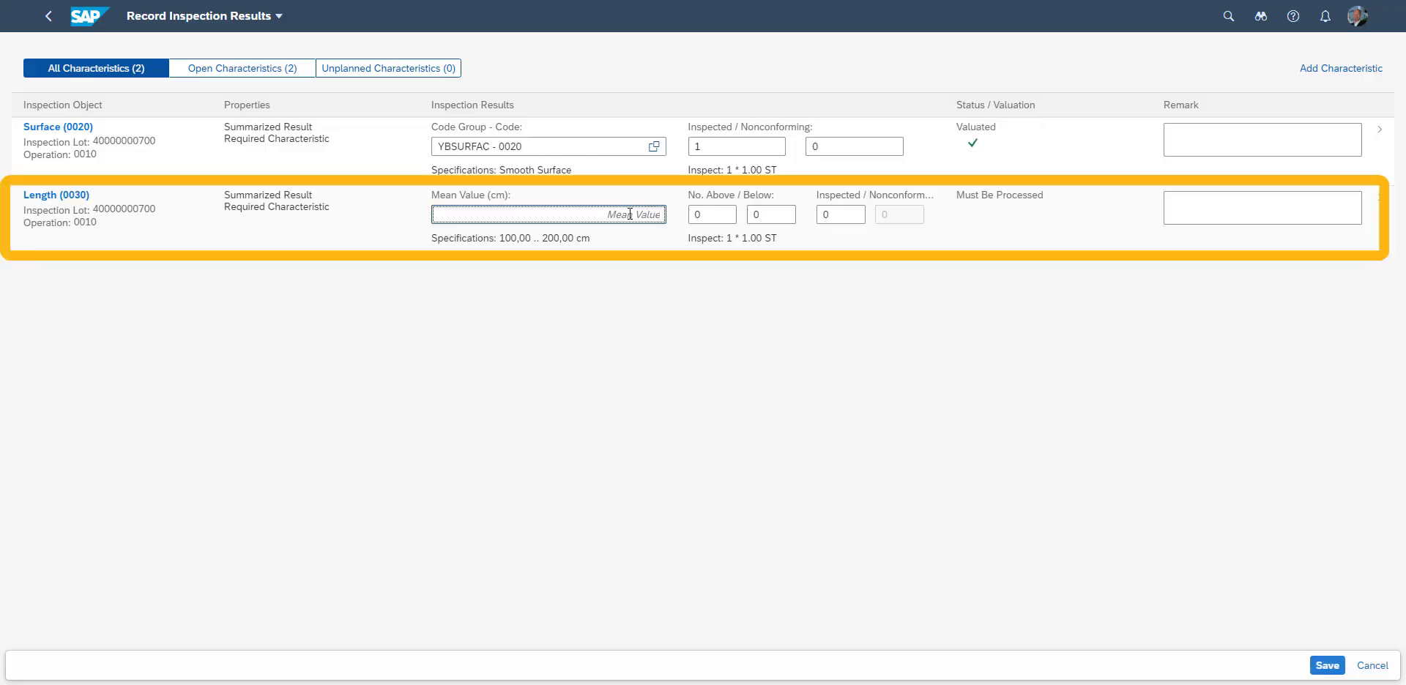
type("150")
key("Return")
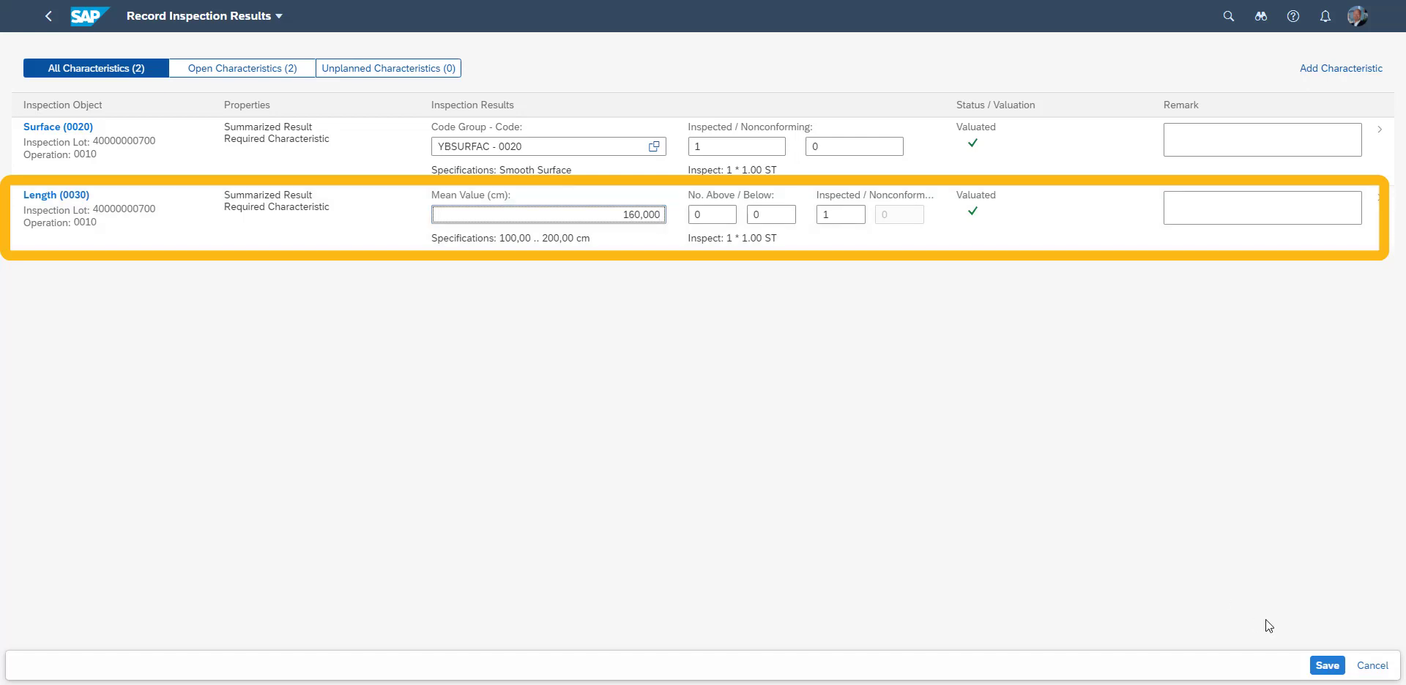
left_click(1332, 667)
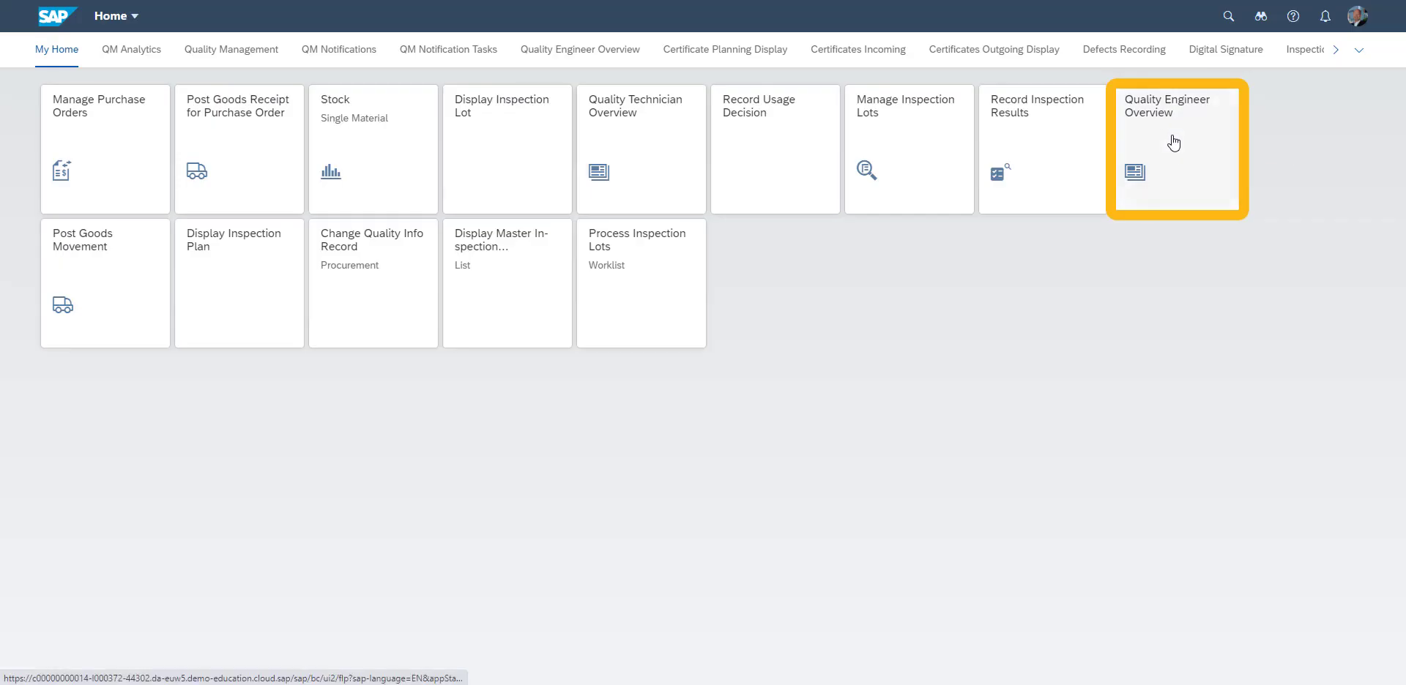
left_click(1174, 143)
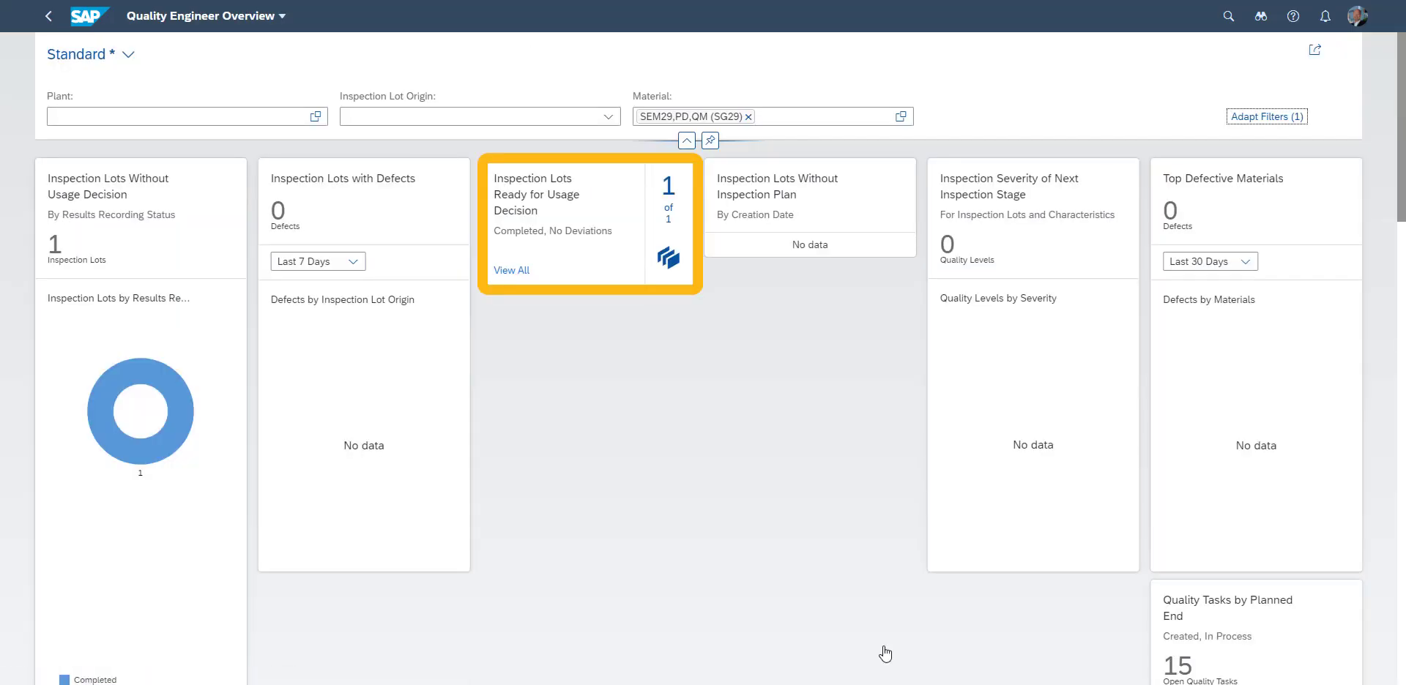
left_click(570, 234)
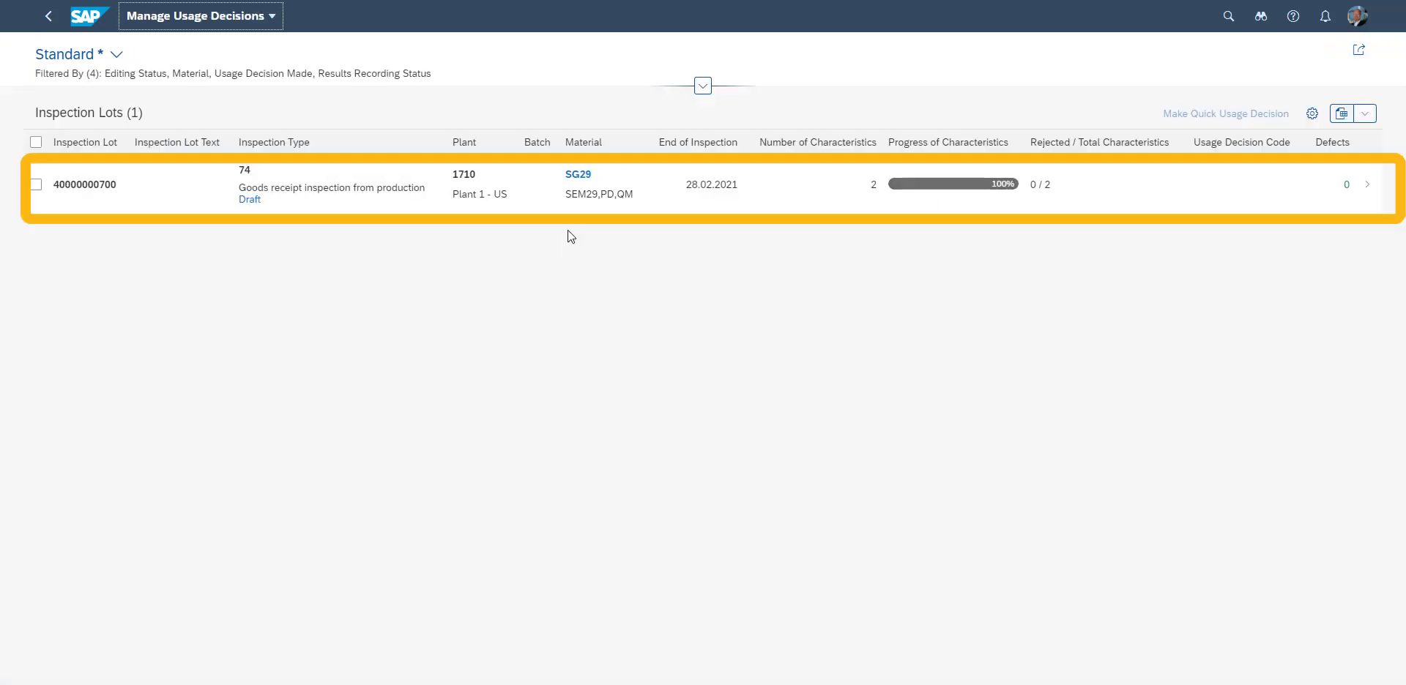
left_click(88, 191)
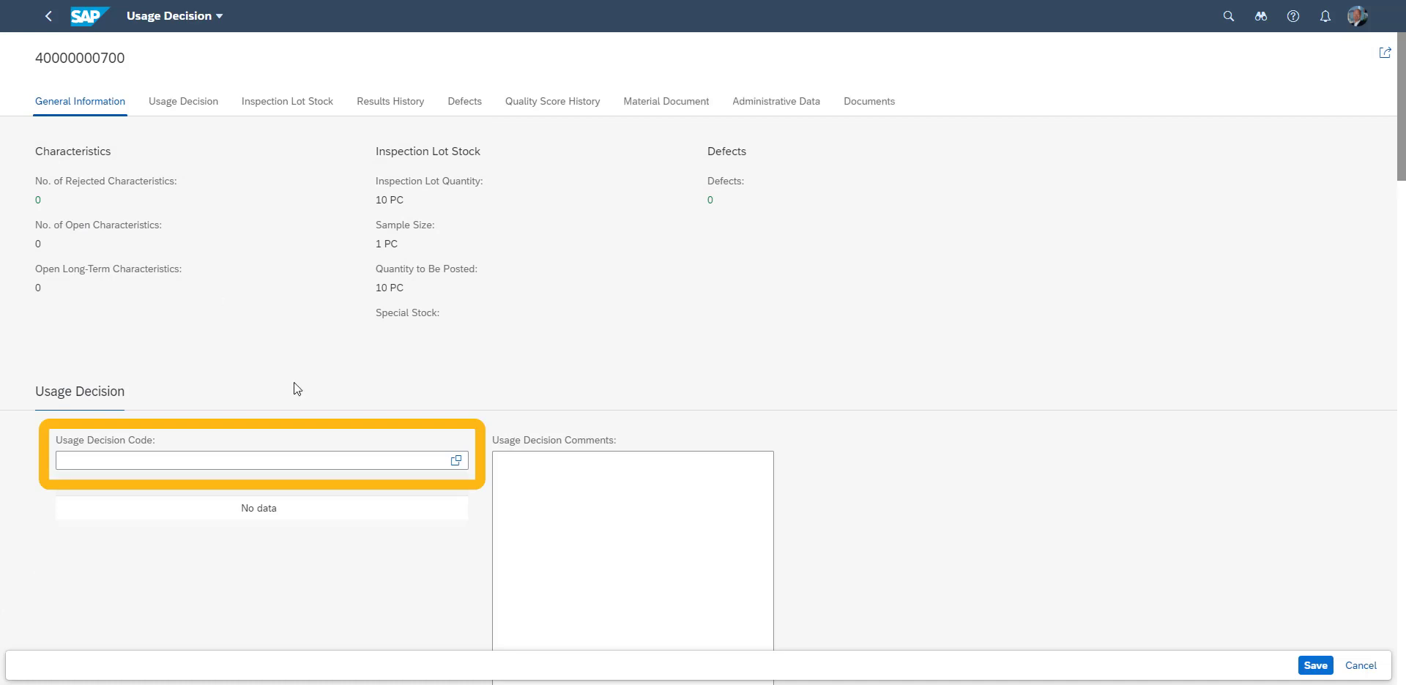
left_click(458, 466)
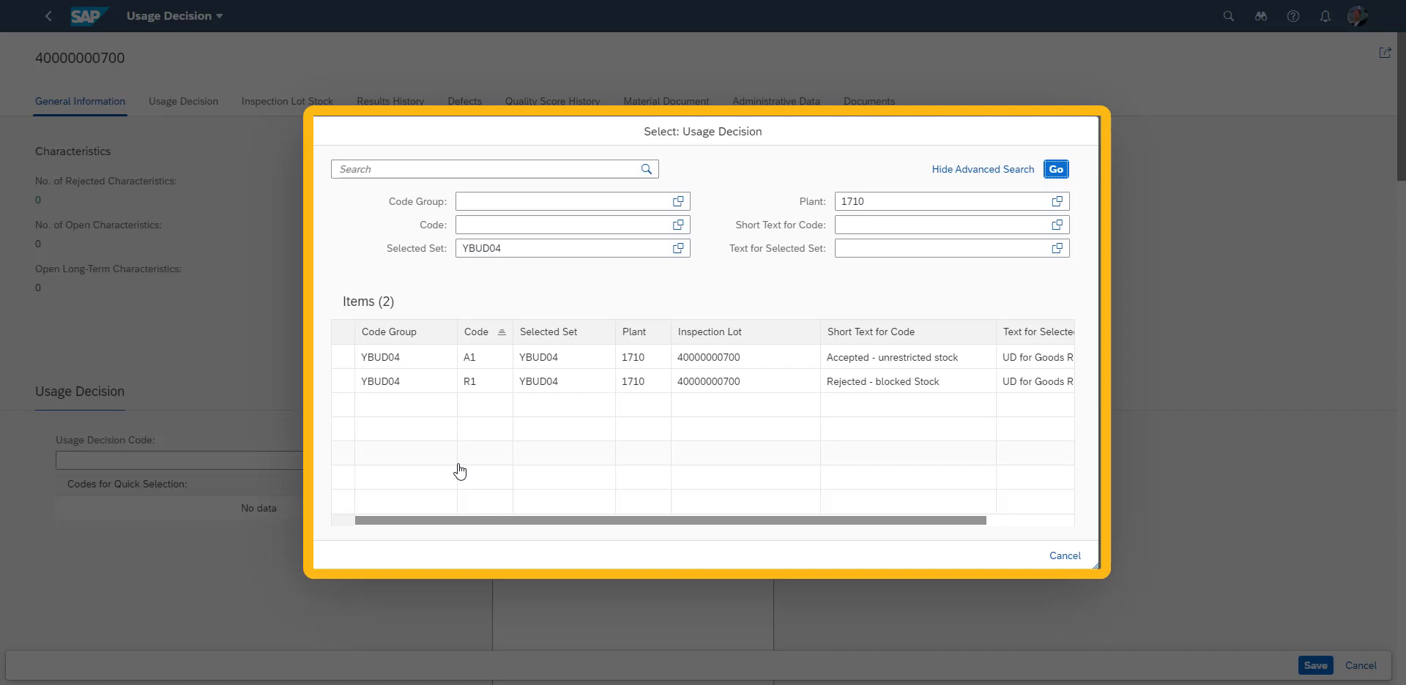
left_click(773, 361)
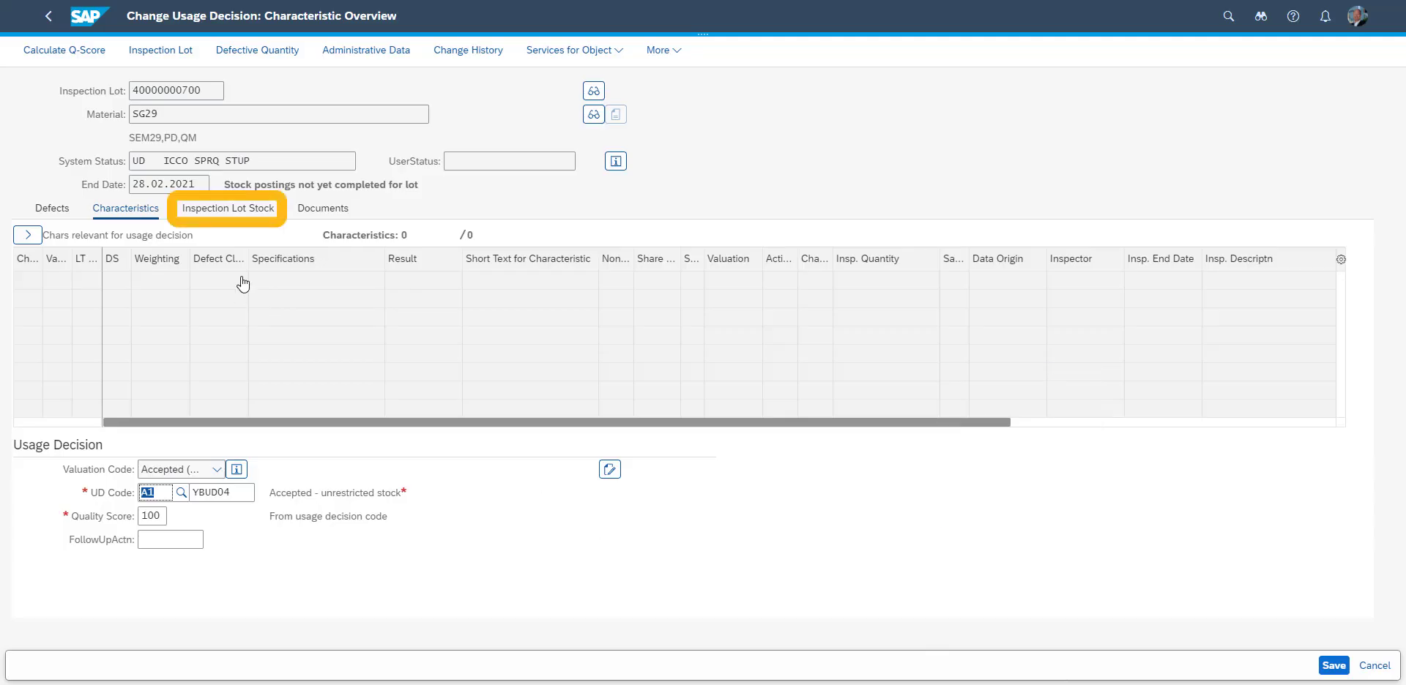
Step: Fill the stock posting proposal so all 10 PC go to unrestricted use at location 1718
left_click(233, 207)
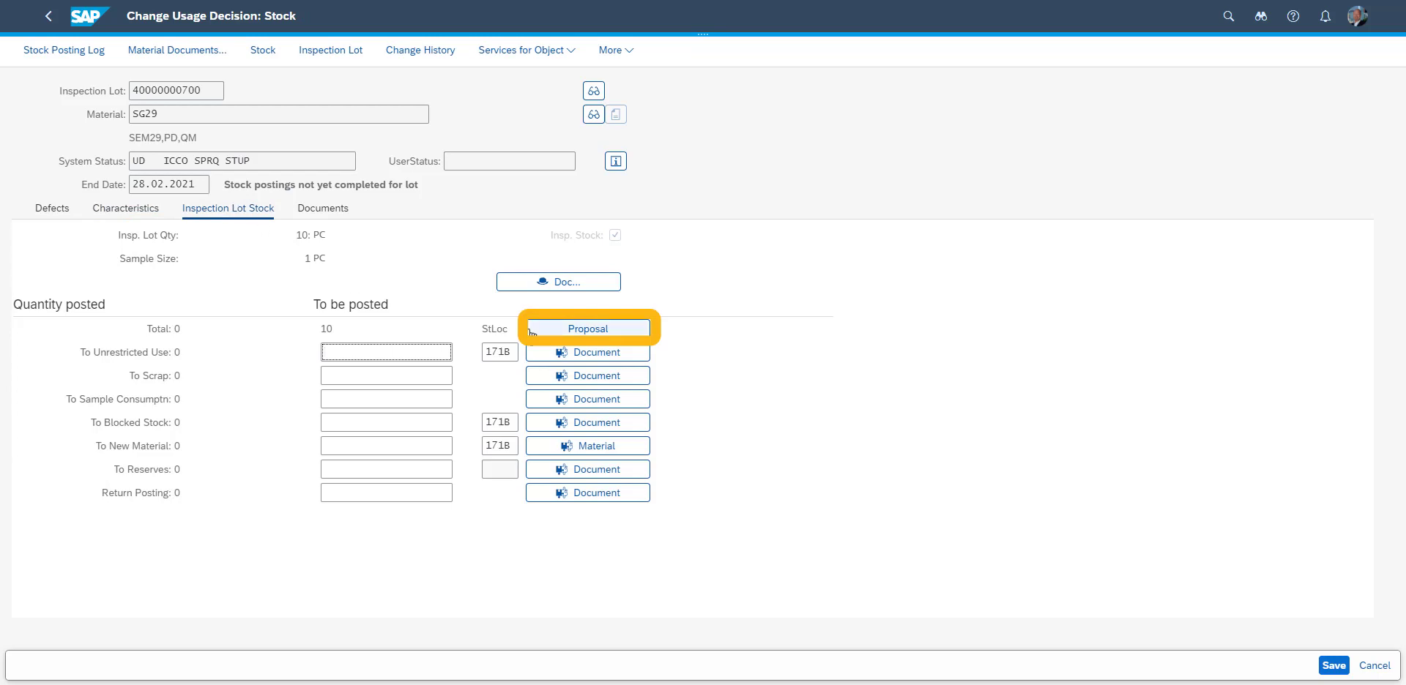
left_click(575, 331)
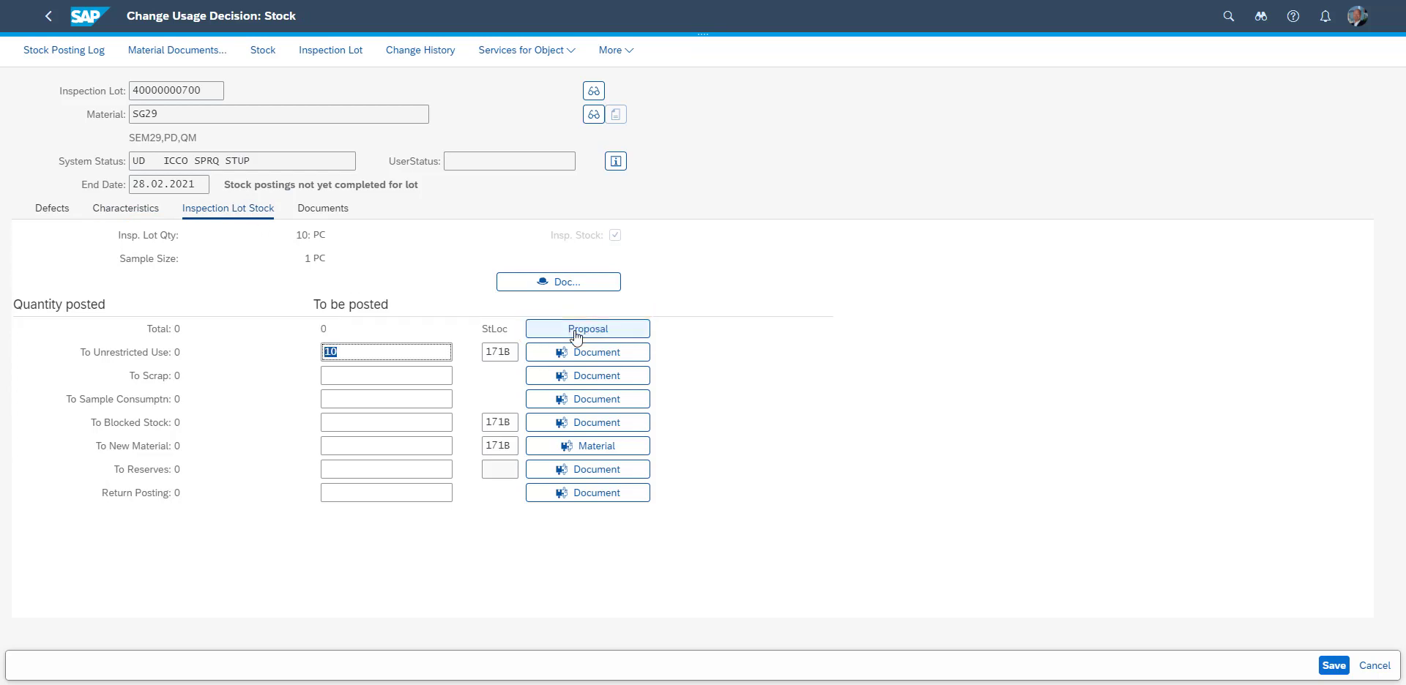